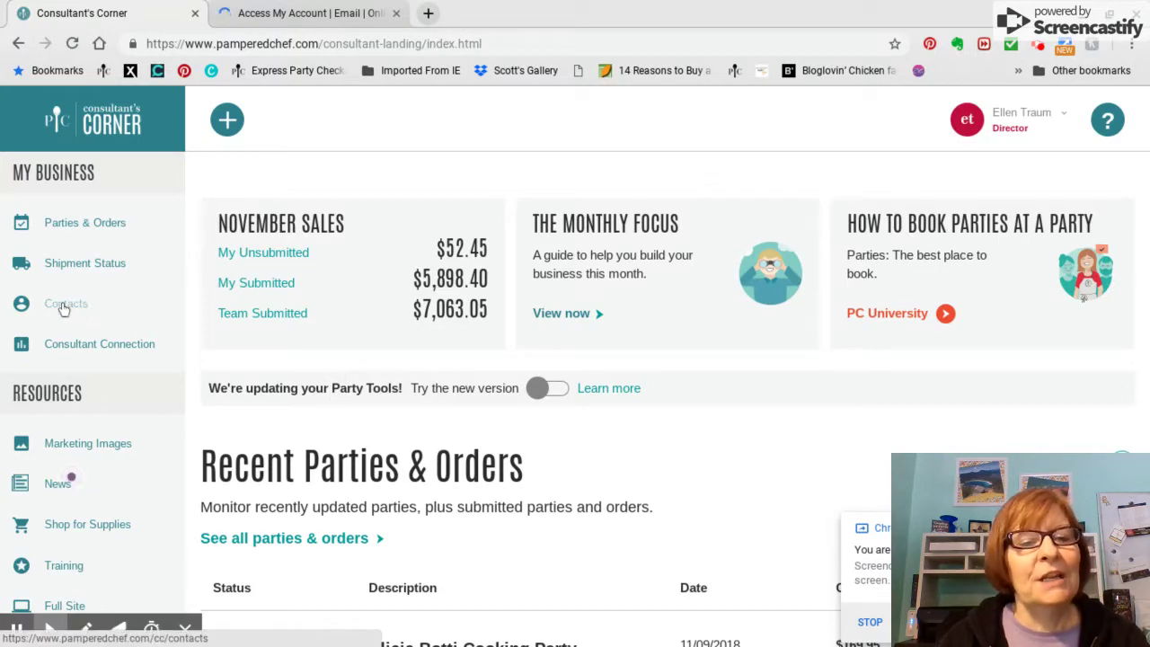
Step: Open the Contacts list under My Business in the sidebar
click(64, 305)
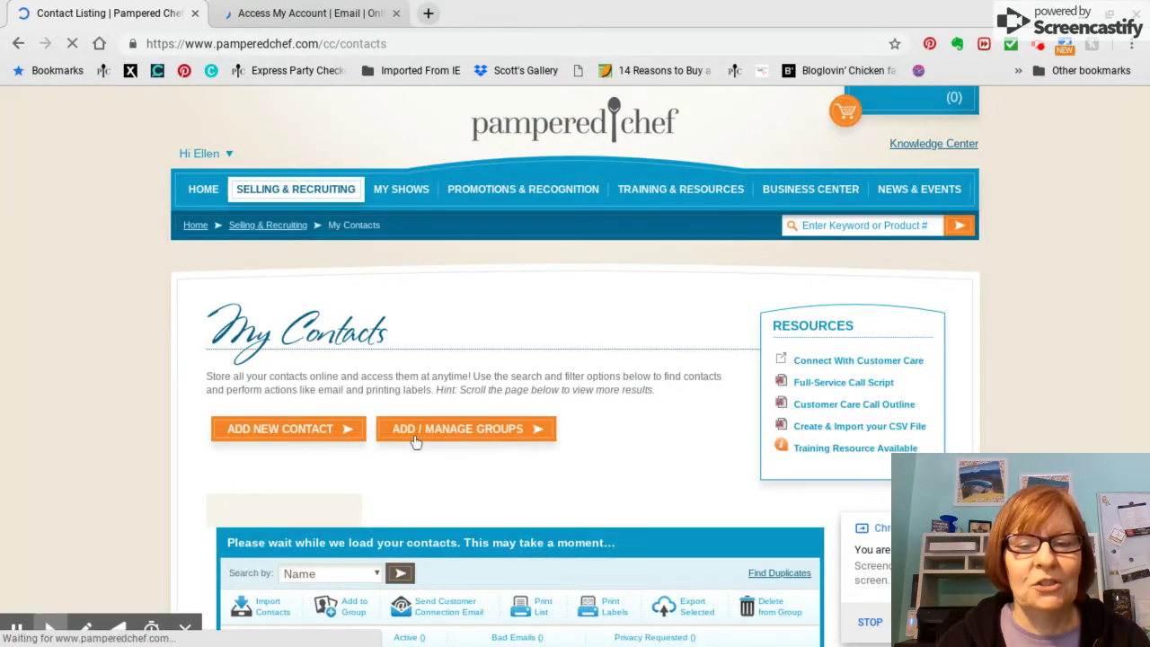
Step: Filter to the Send E-Newsletter group, then return to All Contacts (6497)
scroll(415, 440, down, 3)
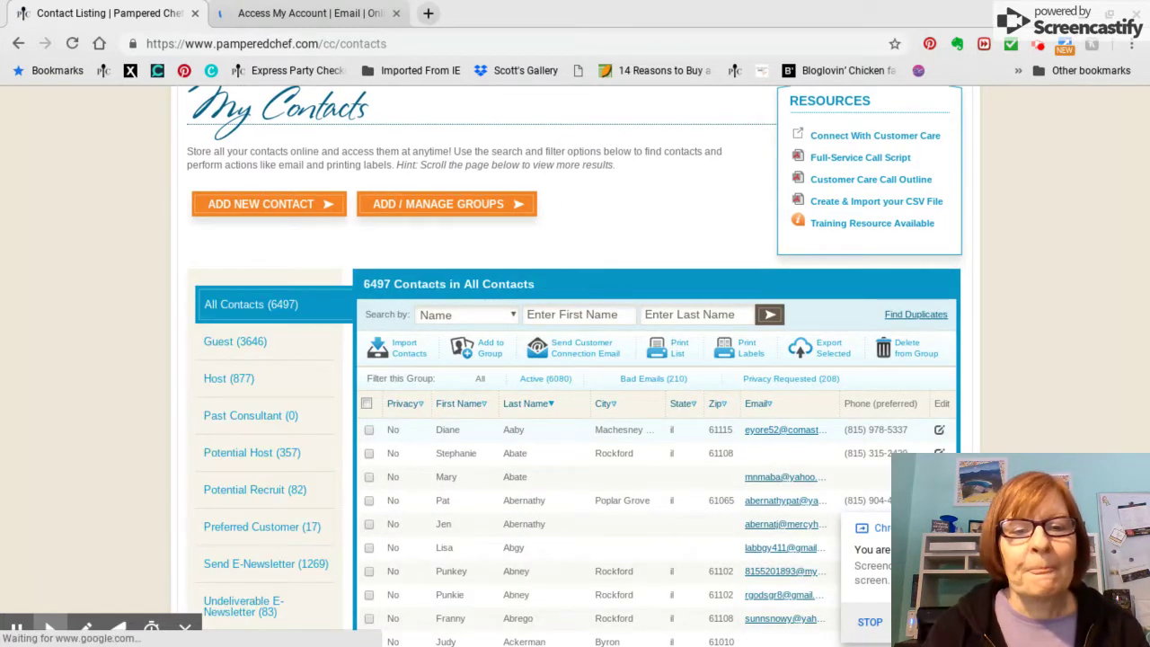
scroll(575, 359, down, 2)
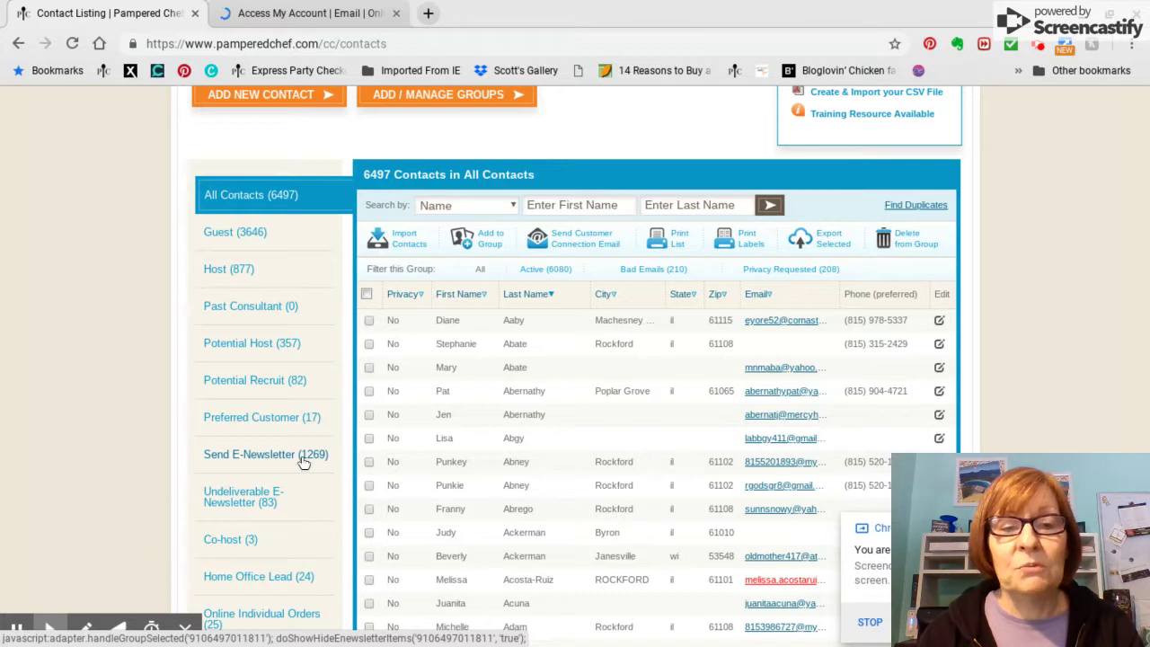
click(303, 461)
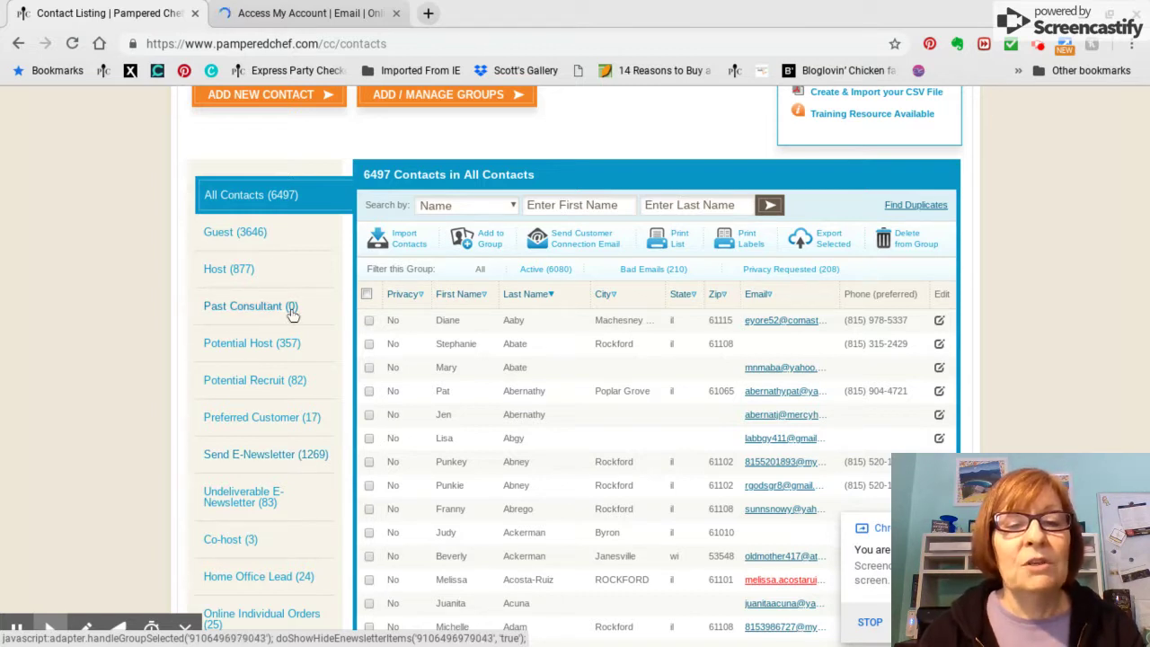
click(279, 194)
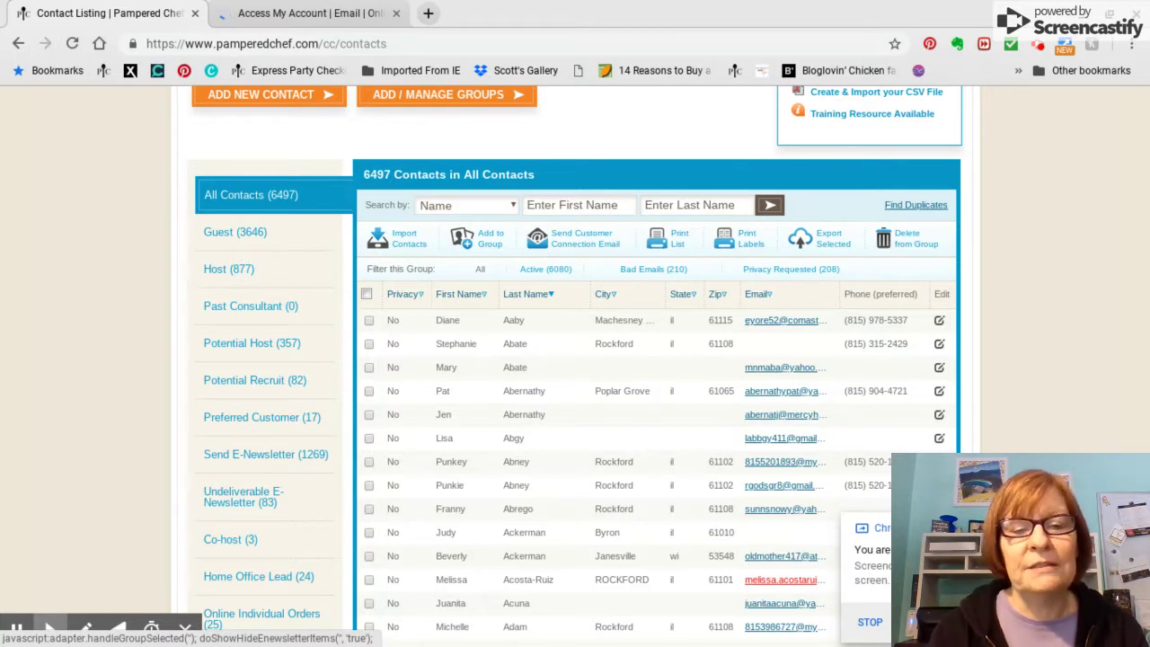
scroll(575, 359, down, 1)
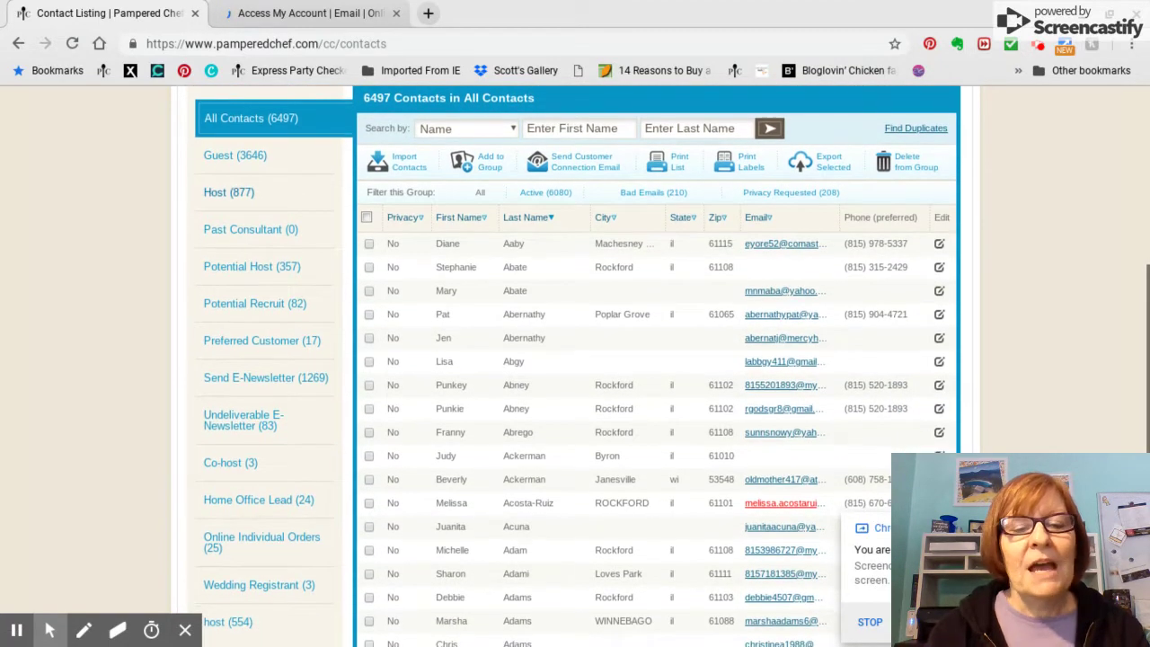
scroll(575, 360, down, 1)
scroll(274, 170, down, 1)
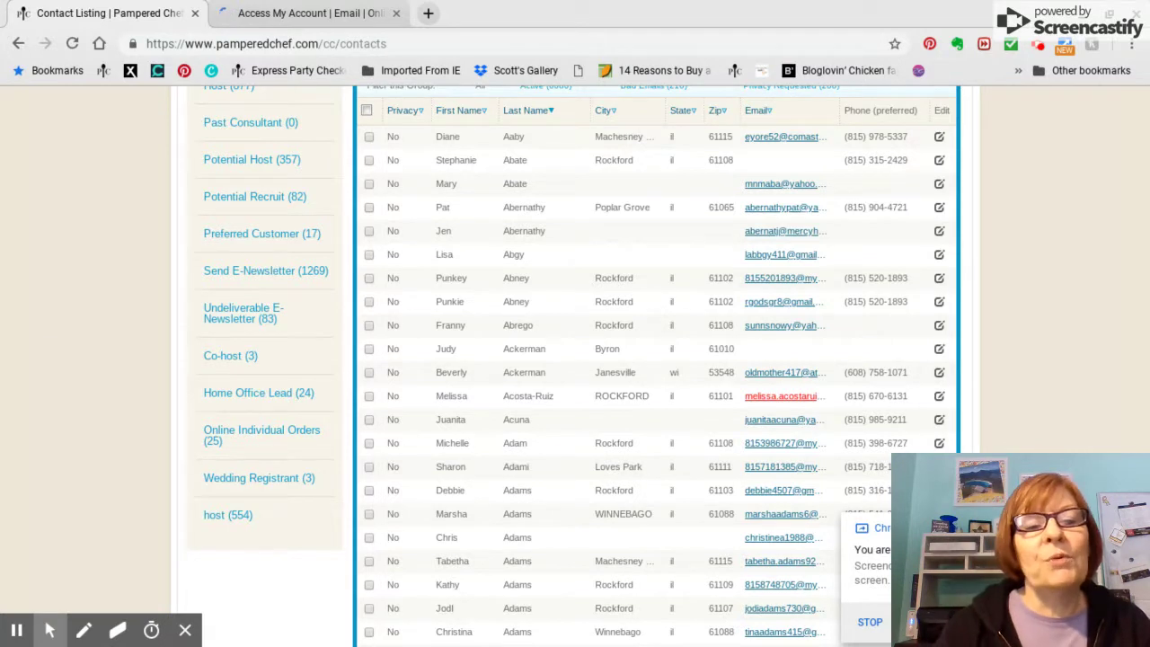
scroll(269, 263, up, 2)
scroll(575, 364, up, 1)
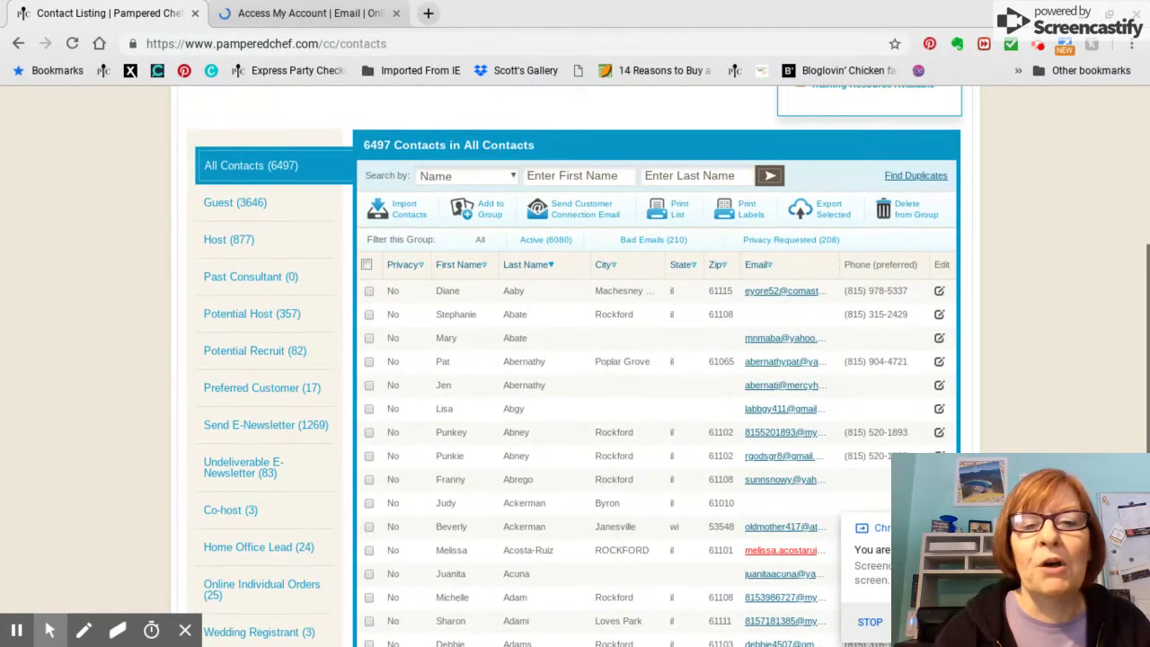
scroll(575, 364, up, 1)
scroll(575, 365, down, 2)
scroll(575, 365, up, 3)
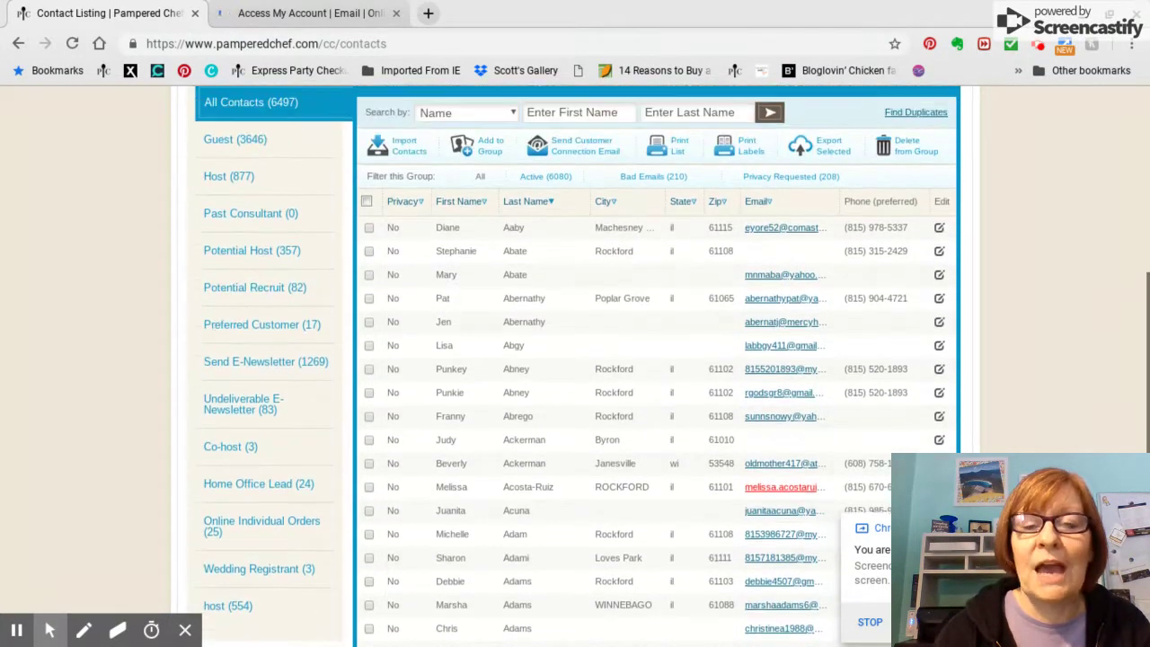
scroll(575, 365, down, 2)
scroll(261, 377, down, 3)
scroll(260, 378, up, 4)
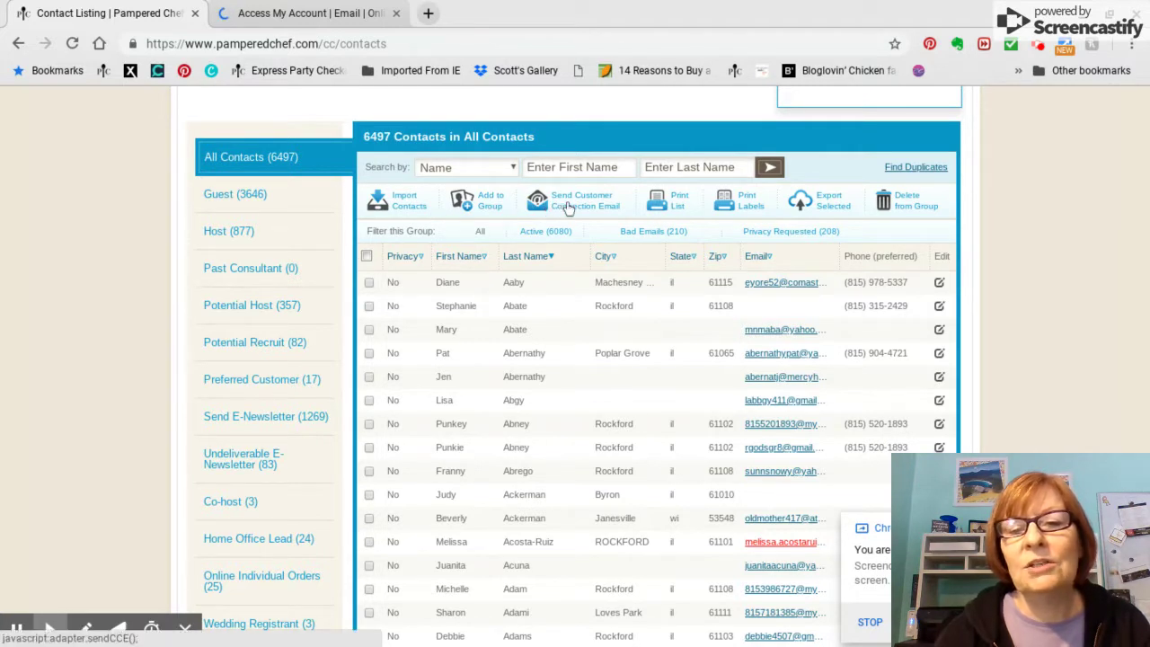
Step: Select only the second contact and start a Customer Connection Email to them
click(367, 259)
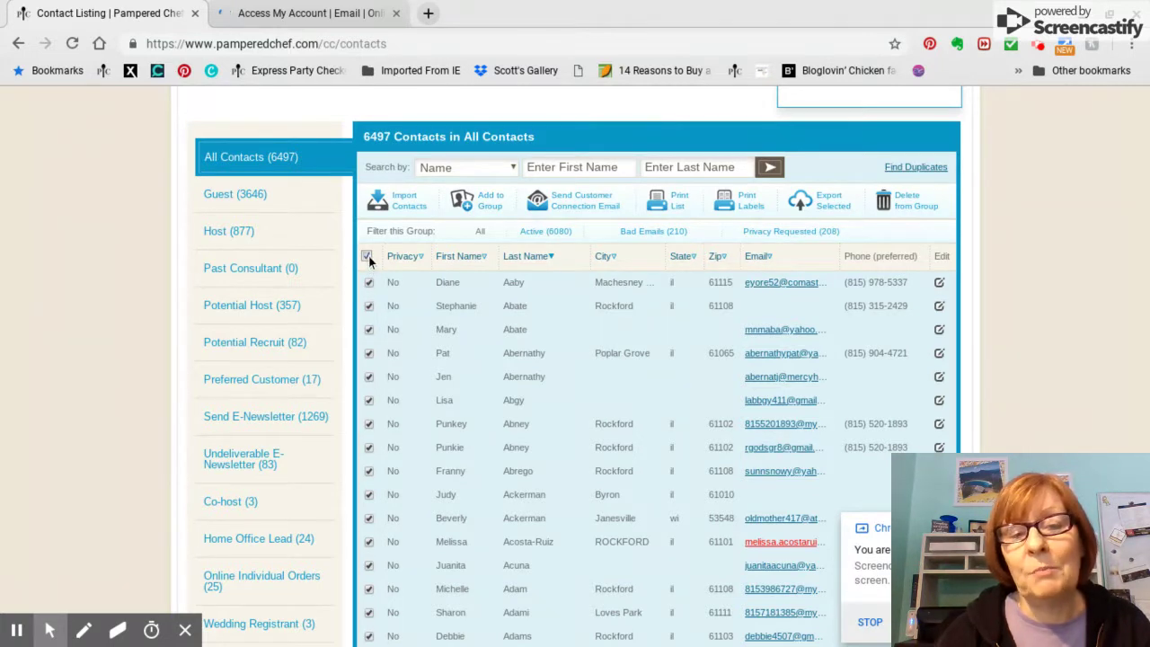
click(366, 258)
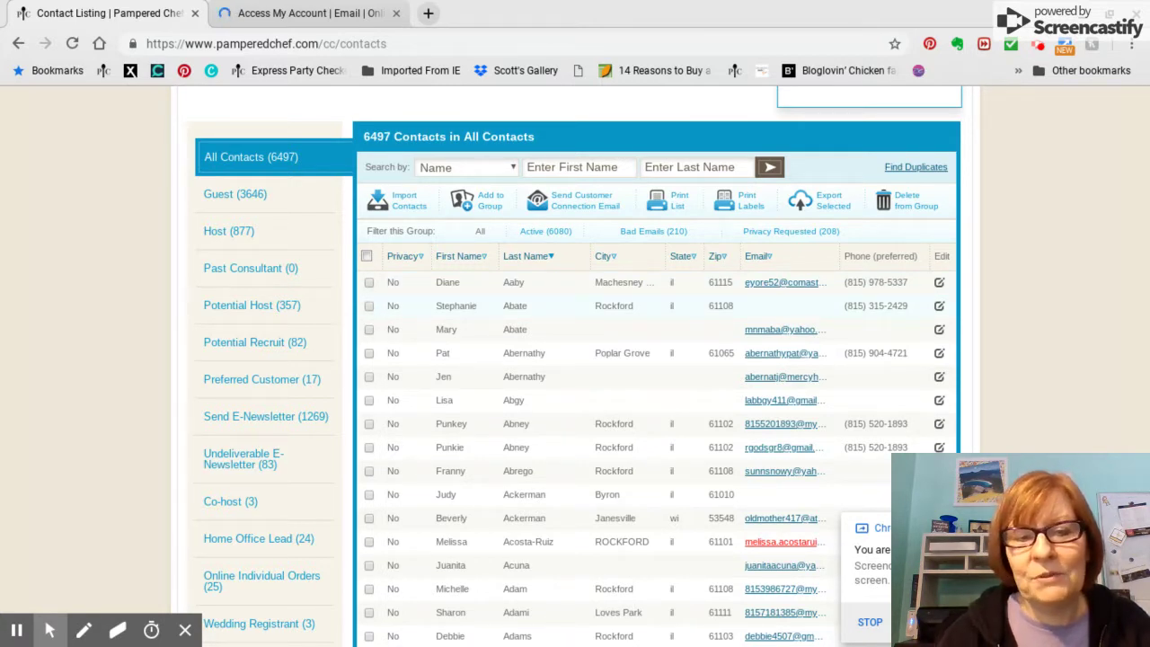
click(369, 306)
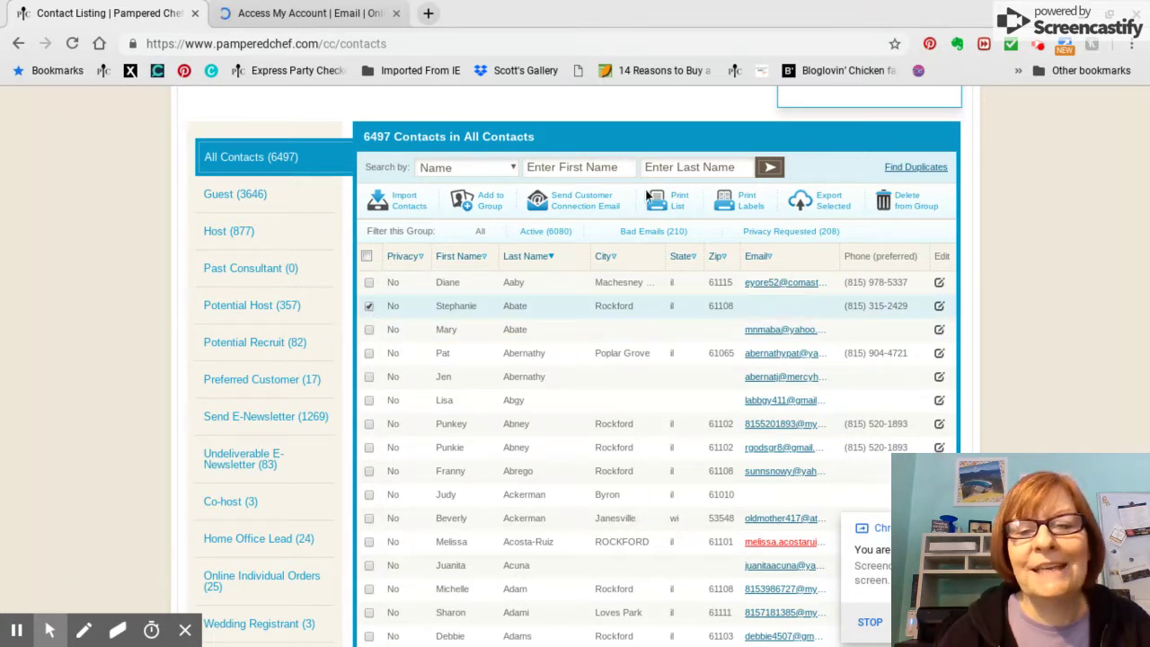
click(582, 206)
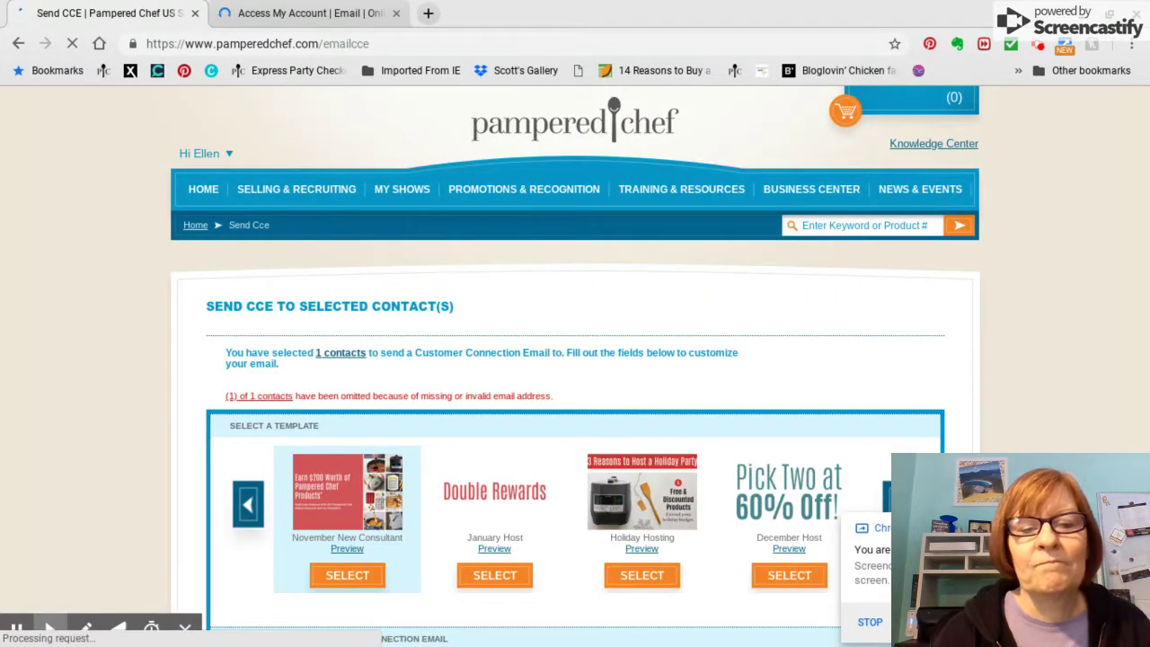
Step: Page through the template carousel to Blank Customer Connection Email and select it
scroll(575, 359, down, 2)
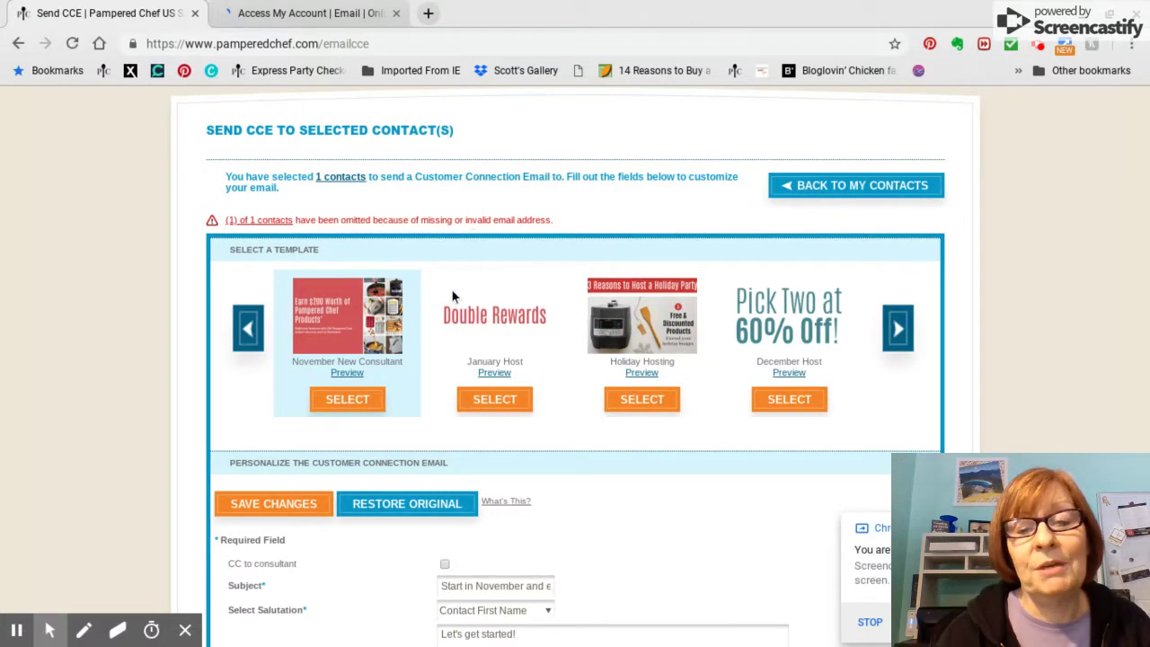
scroll(452, 290, down, 2)
scroll(452, 291, up, 1)
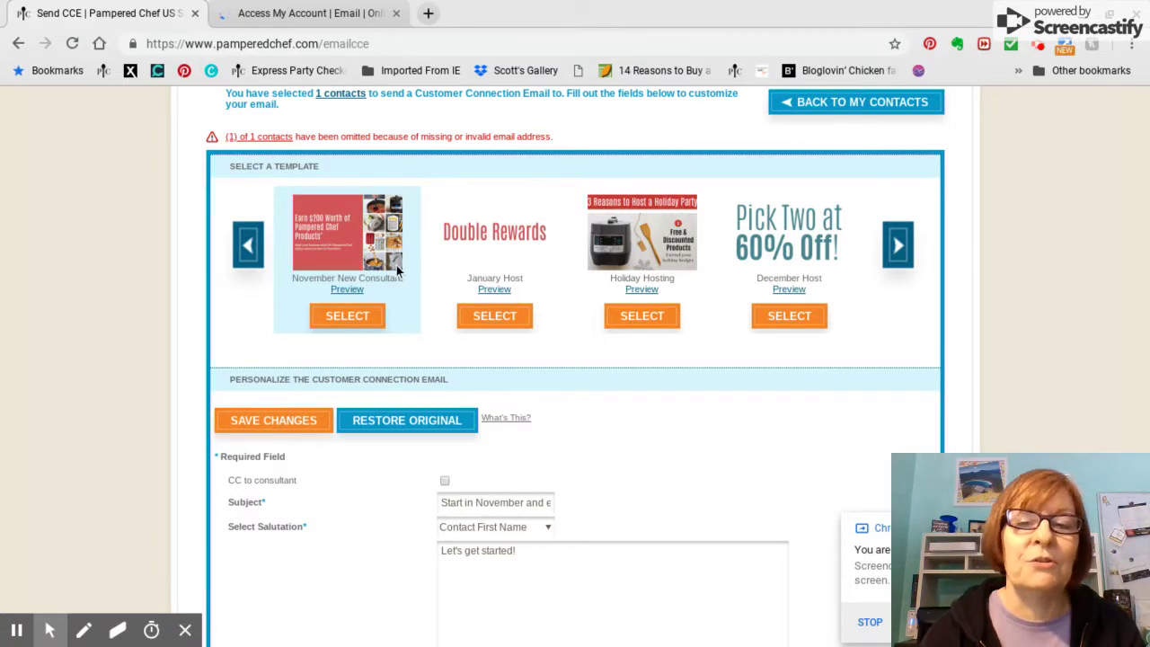
click(897, 248)
click(897, 248)
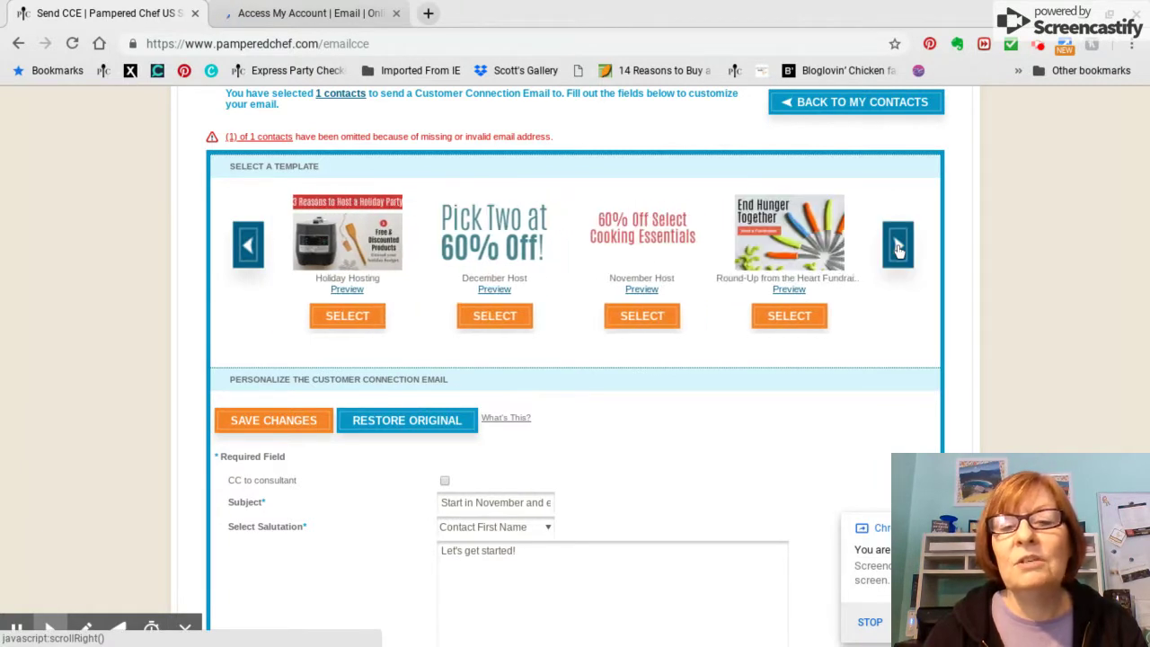
click(897, 248)
click(897, 248)
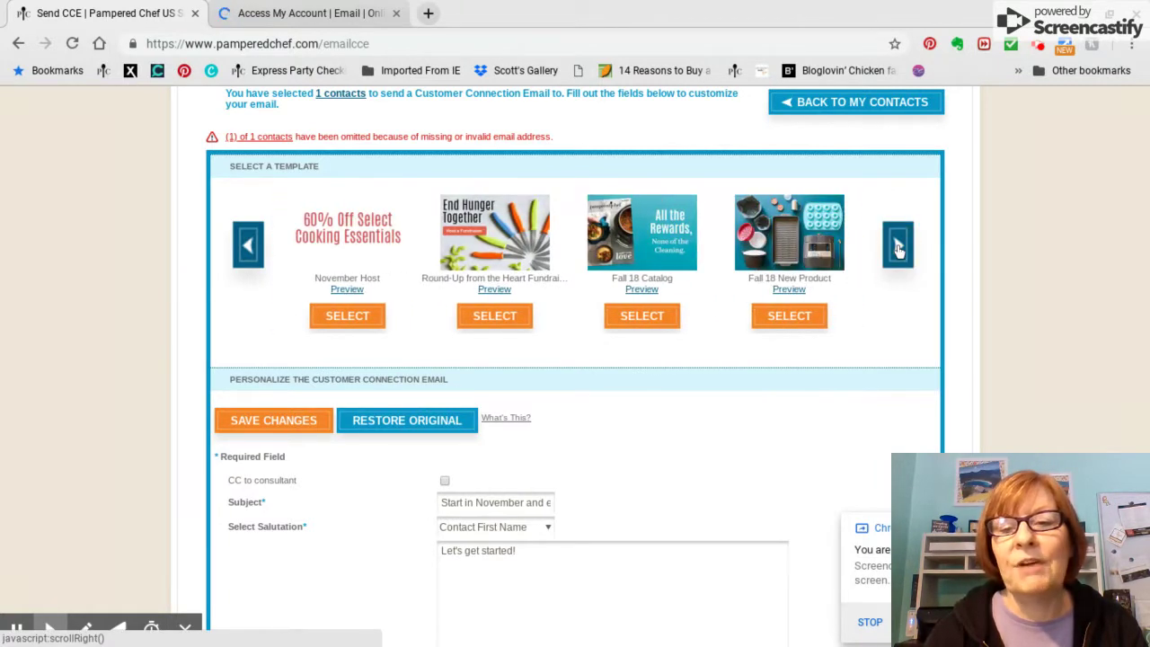
click(898, 248)
click(897, 248)
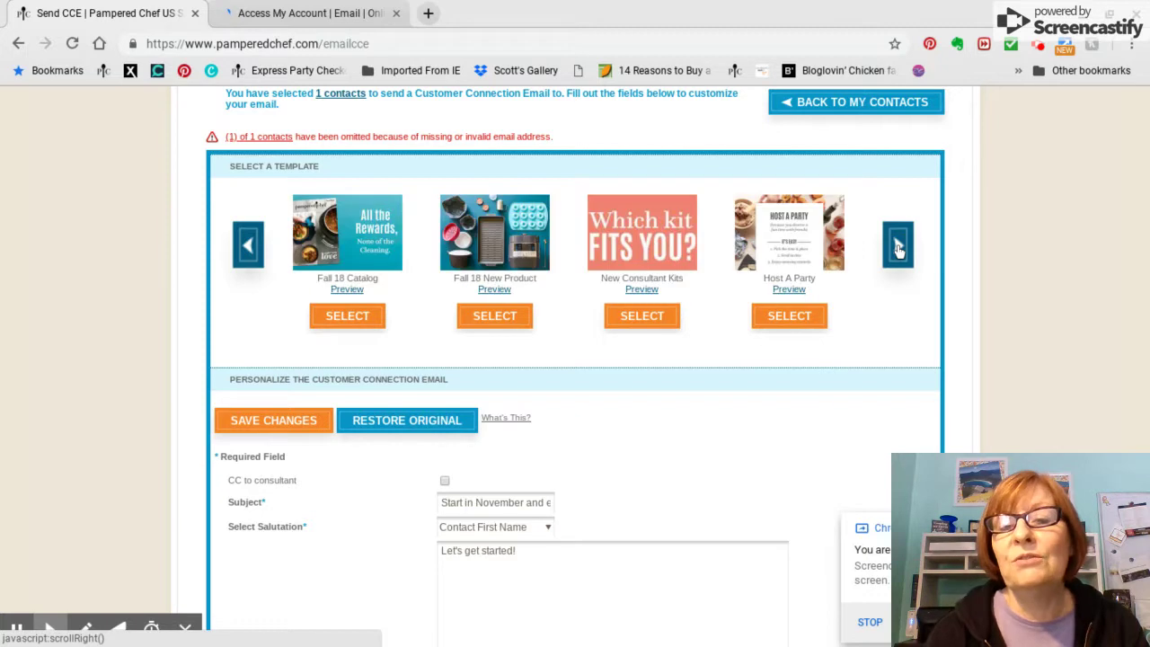
click(897, 248)
click(898, 248)
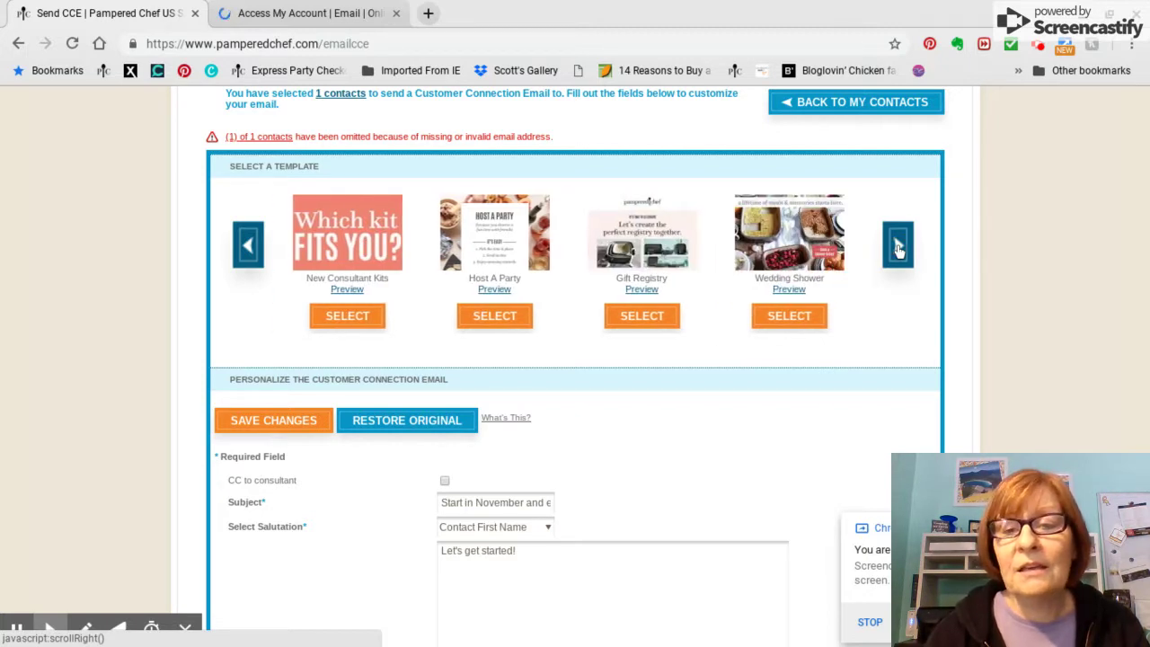
click(898, 248)
click(897, 248)
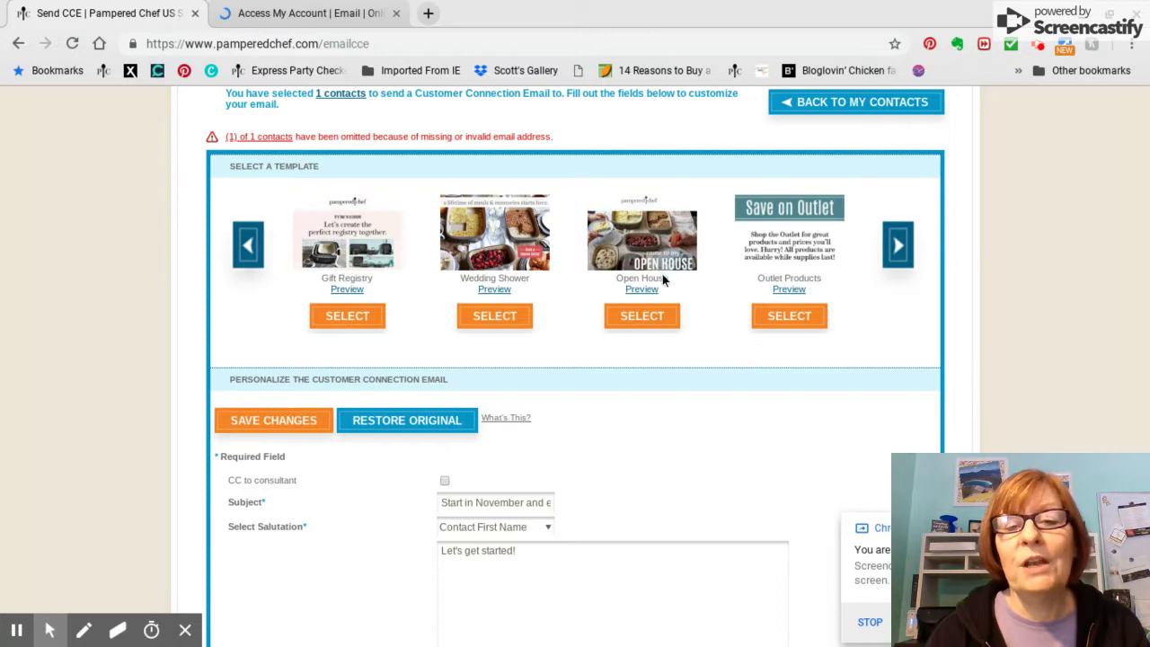
click(897, 248)
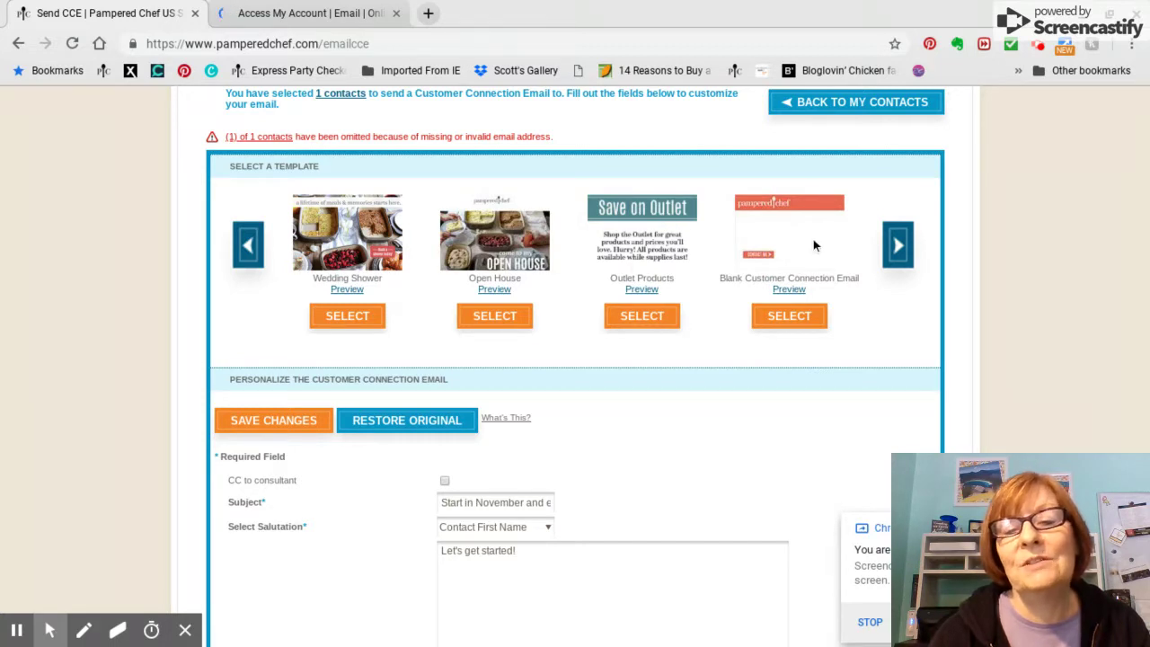
click(784, 319)
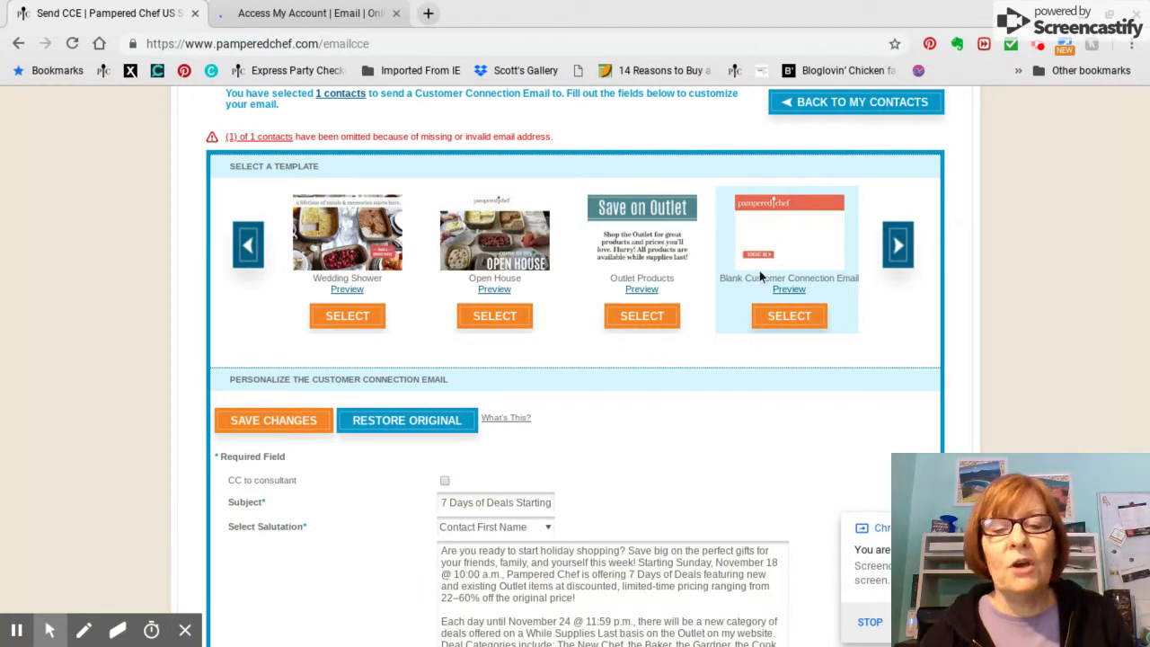
scroll(699, 385, down, 3)
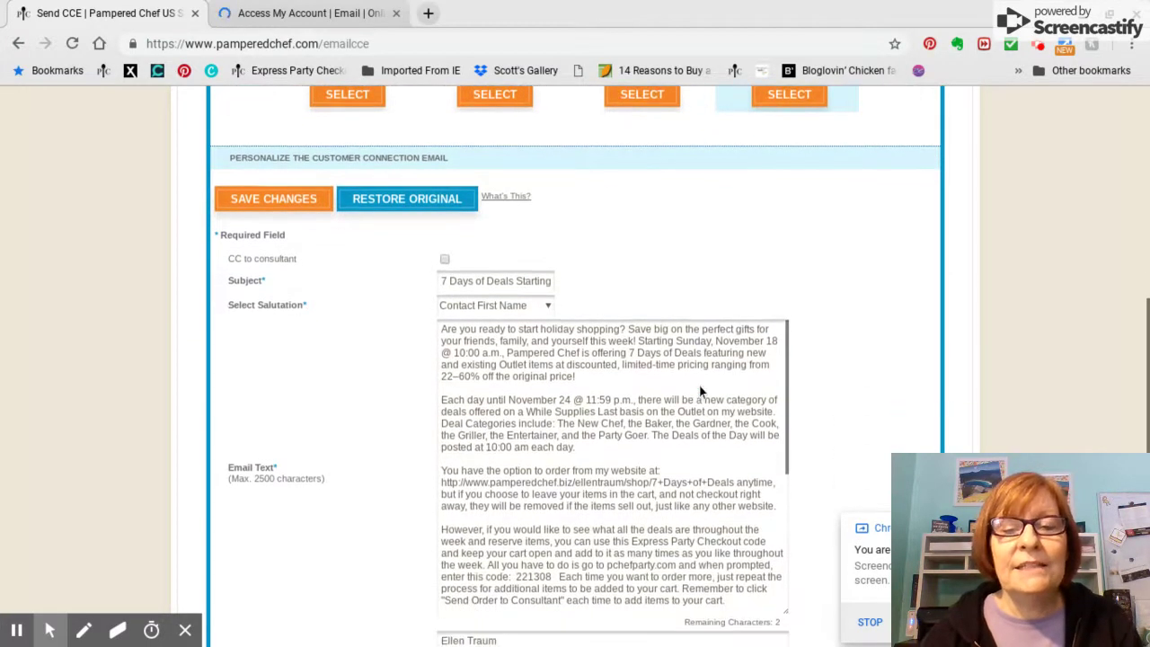
scroll(701, 391, down, 5)
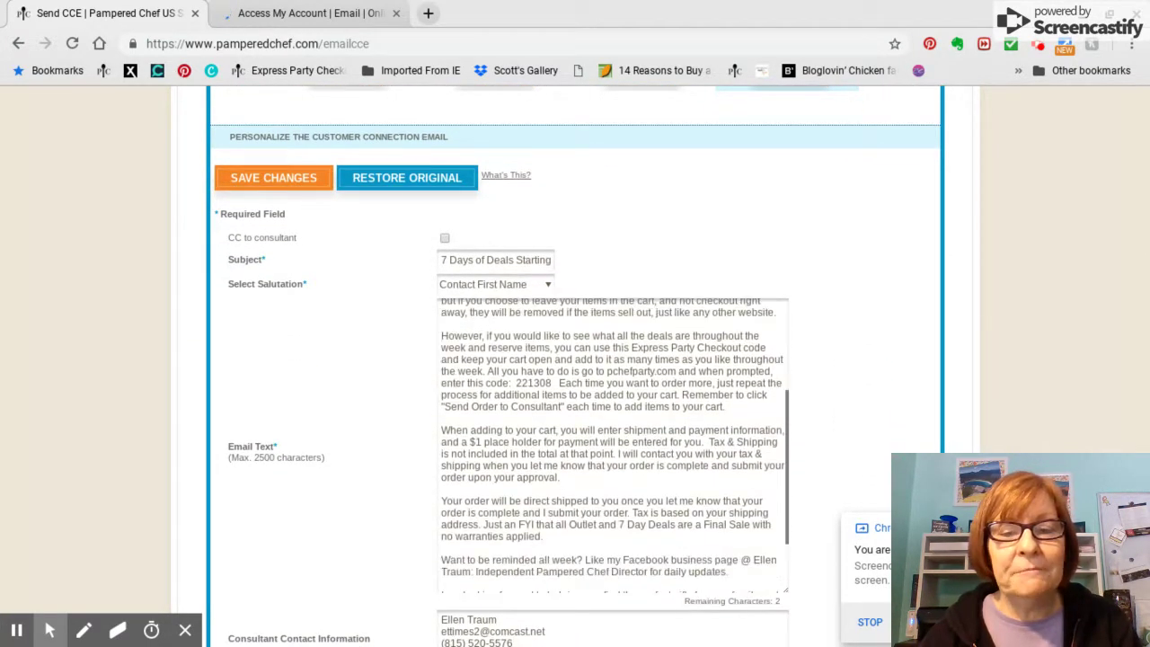
scroll(613, 444, down, 3)
scroll(613, 444, up, 3)
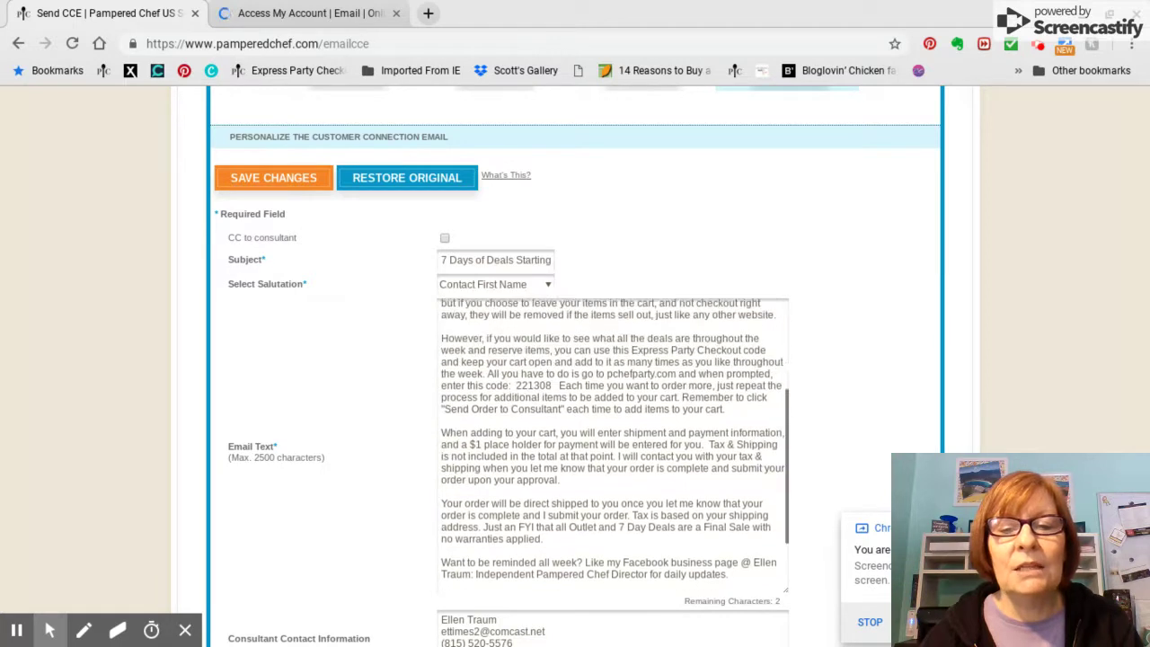
scroll(613, 446, up, 4)
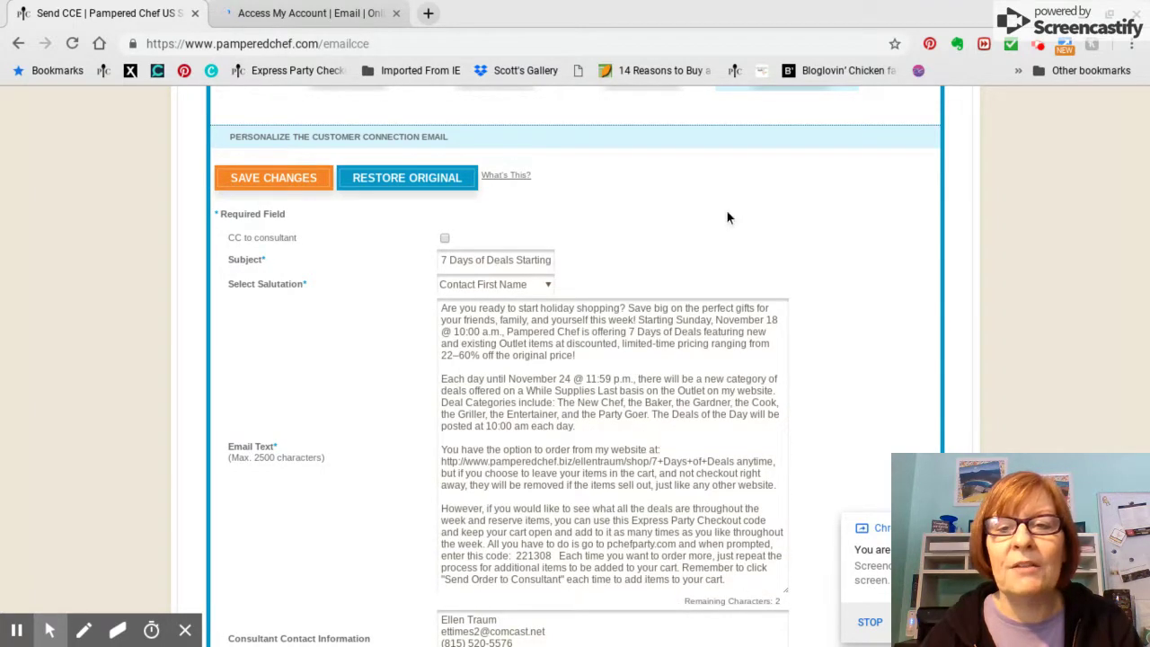
scroll(725, 210, up, 2)
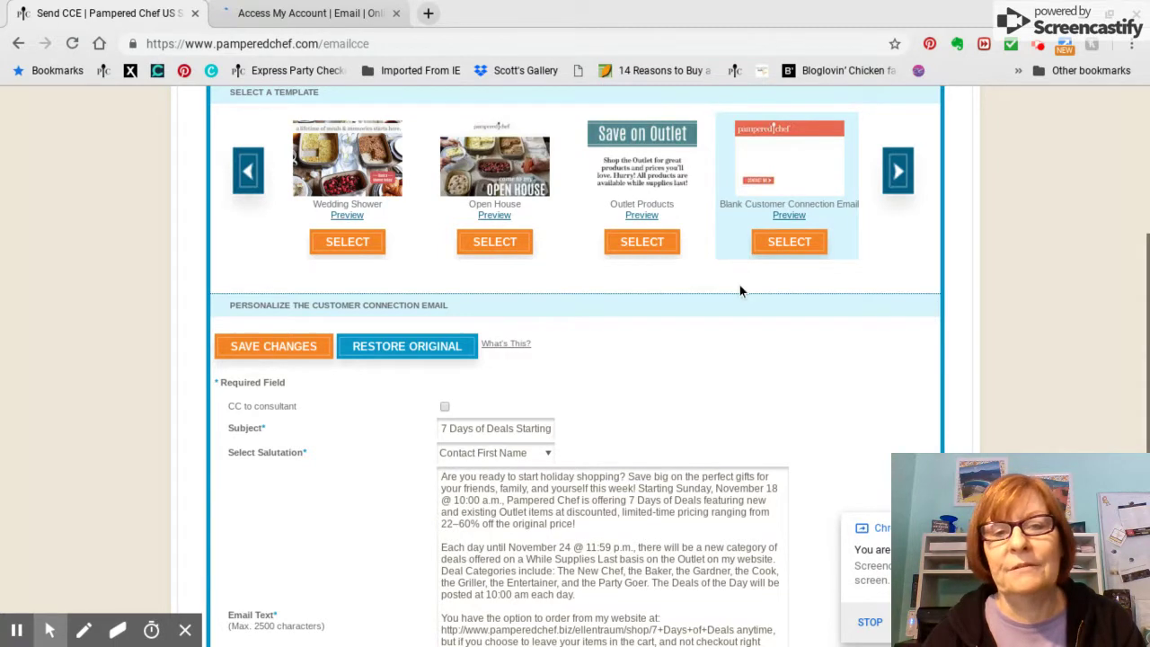
scroll(739, 284, down, 1)
scroll(739, 291, down, 1)
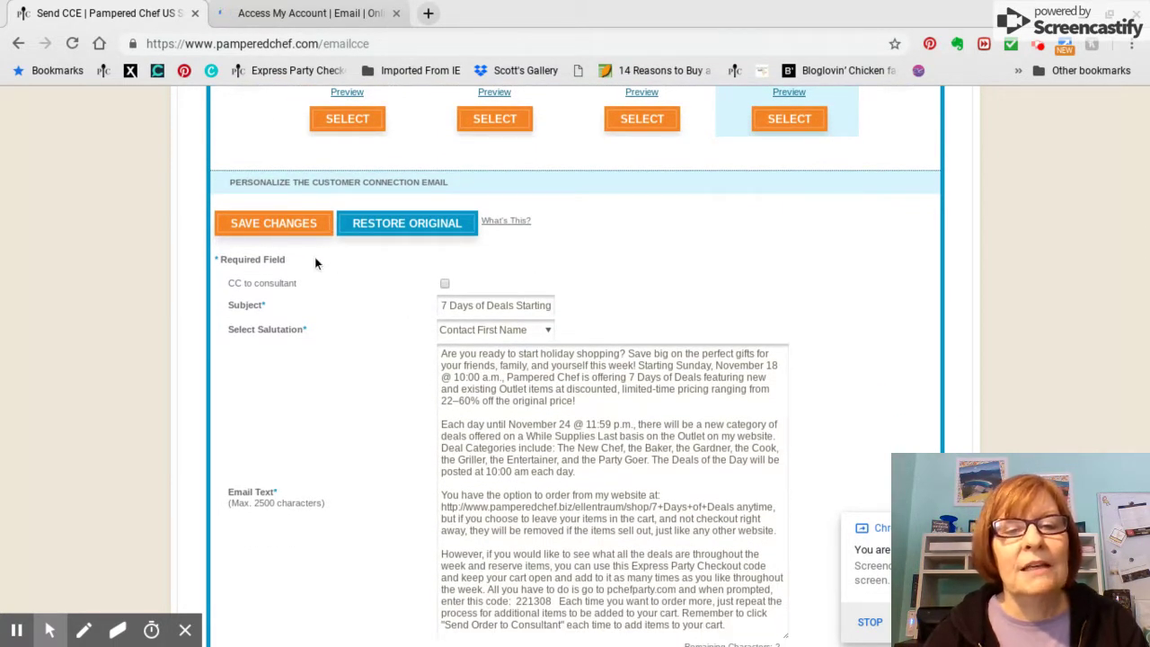
scroll(343, 314, down, 1)
scroll(343, 313, down, 1)
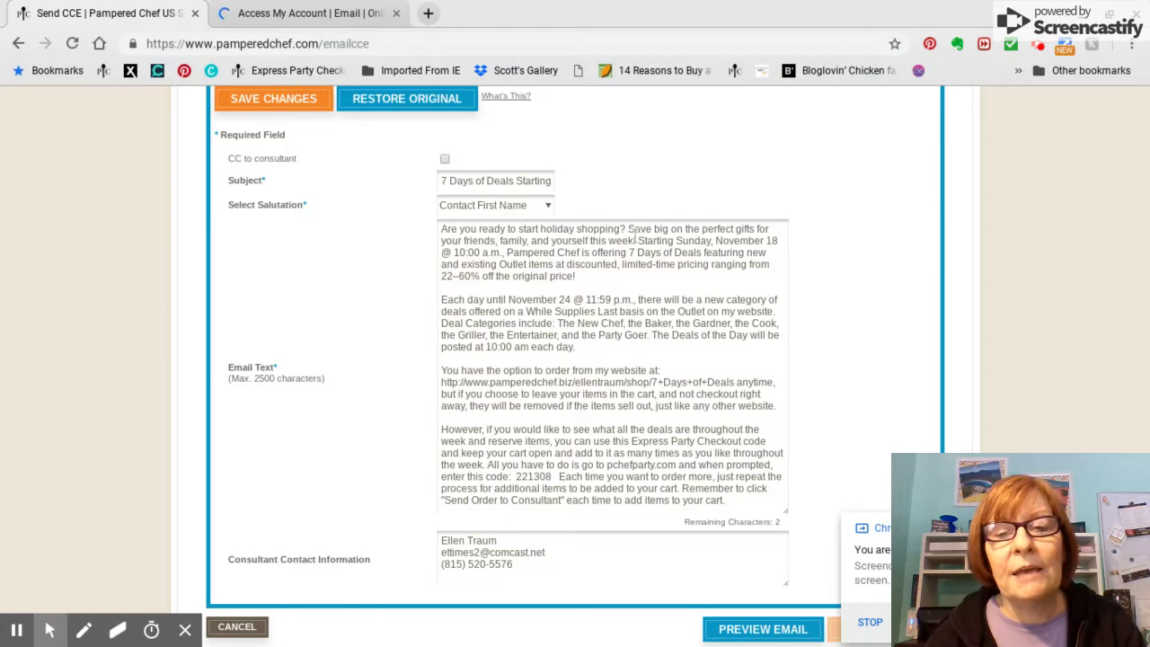
scroll(699, 403, down, 4)
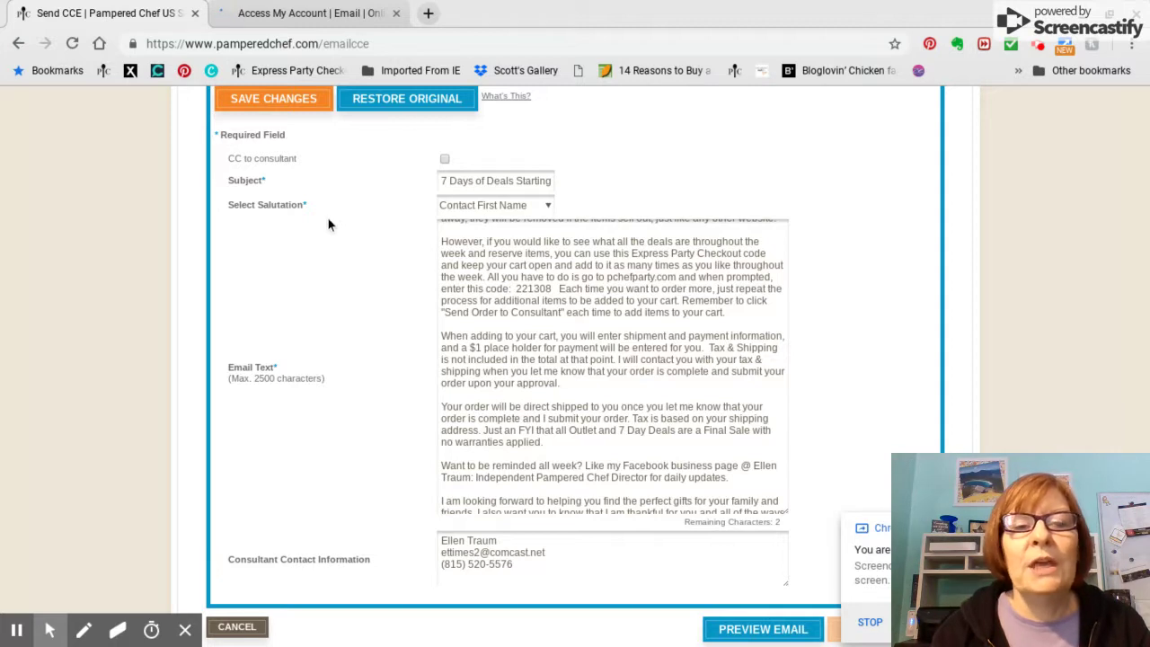
Step: Save the 7 Days of Deals email changes and open the Email Preview
click(297, 103)
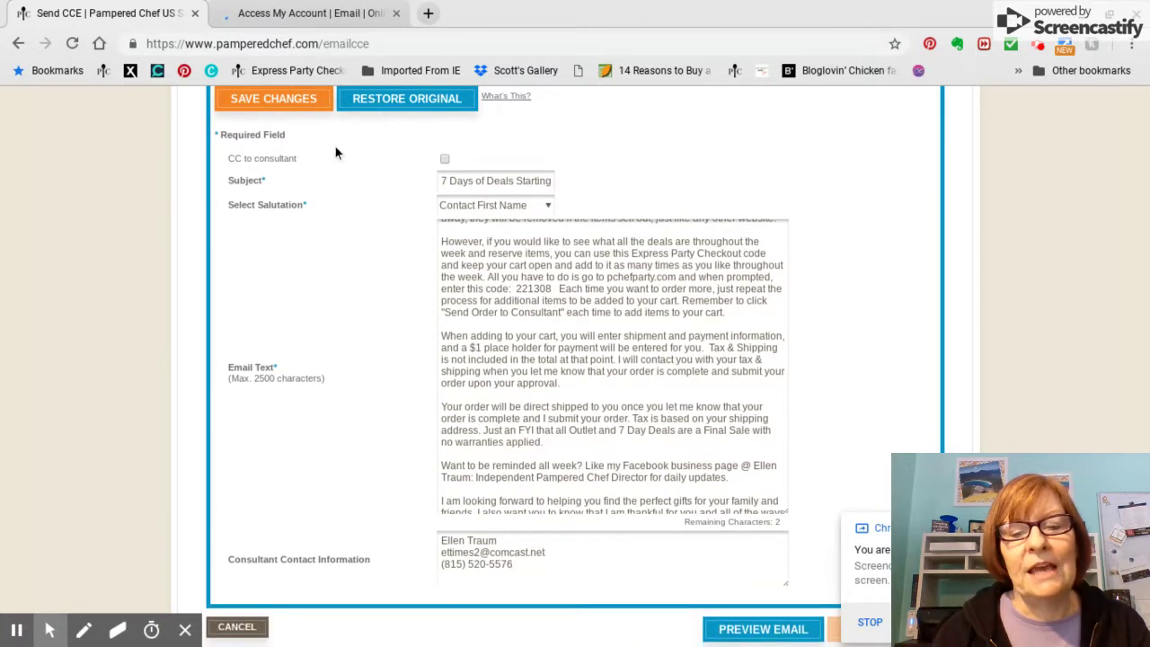
scroll(336, 183, down, 3)
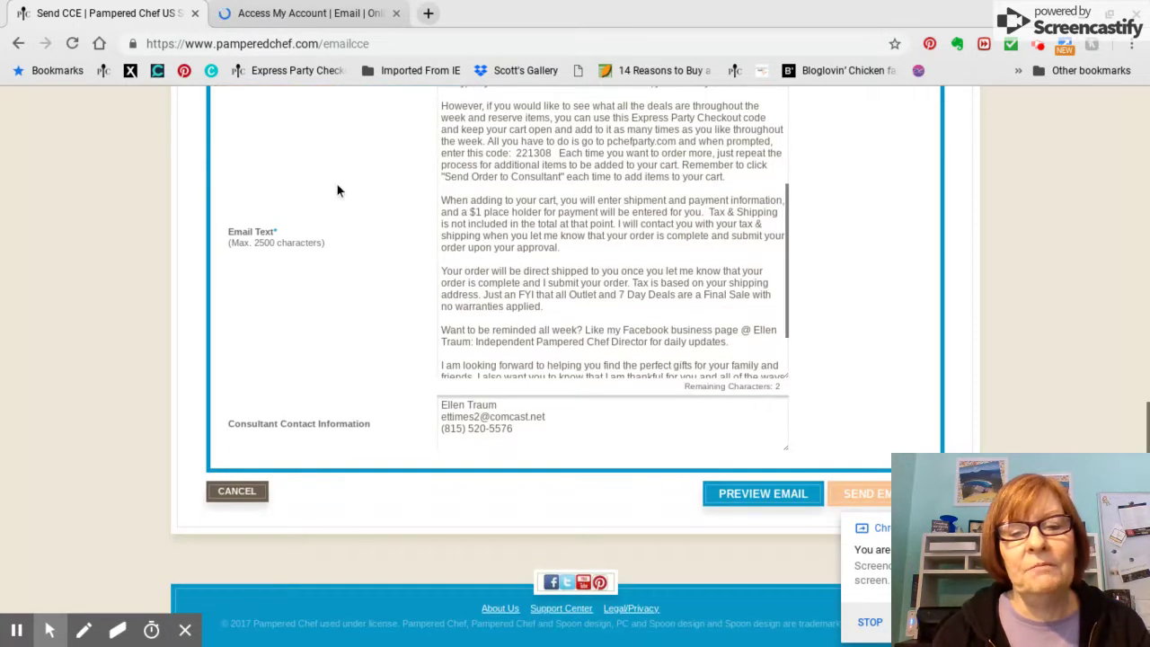
click(742, 501)
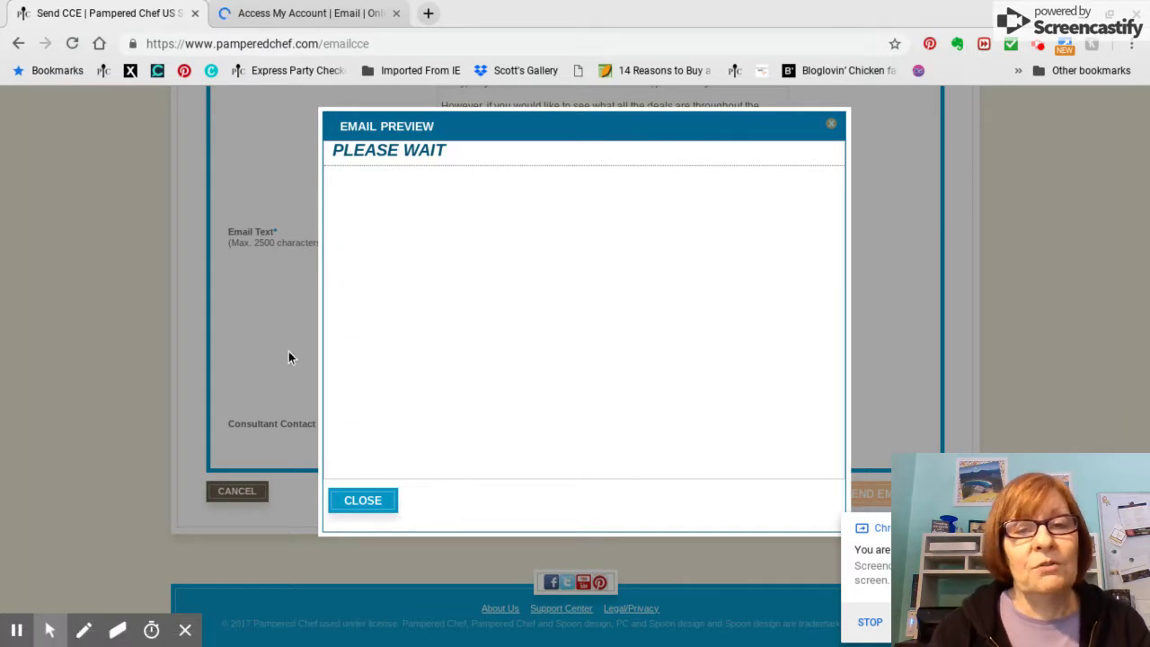
scroll(288, 358, up, 3)
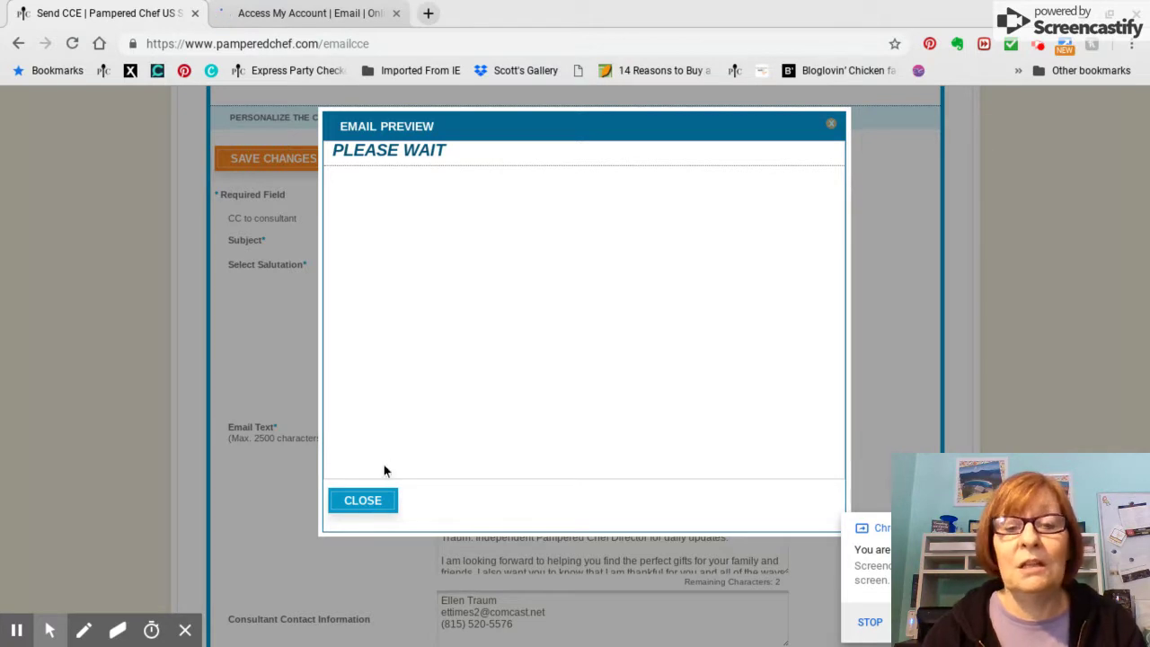
Step: Close the Email Preview and look over the Send CCE form
click(380, 512)
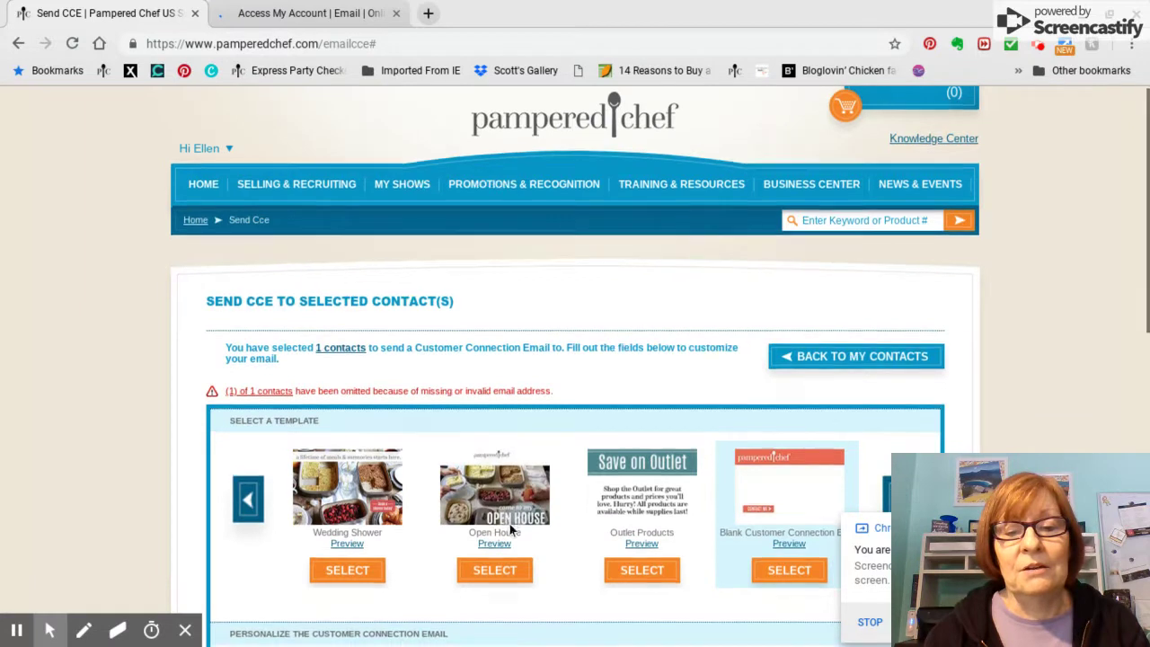
scroll(509, 524, down, 3)
scroll(509, 524, down, 2)
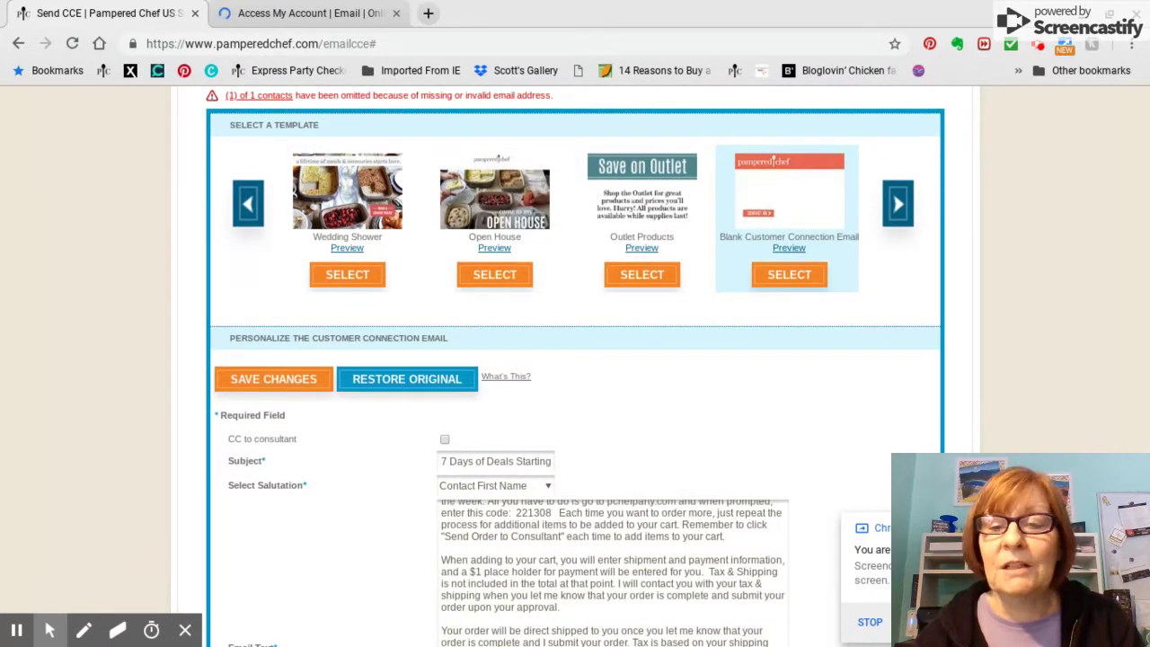
scroll(732, 403, down, 3)
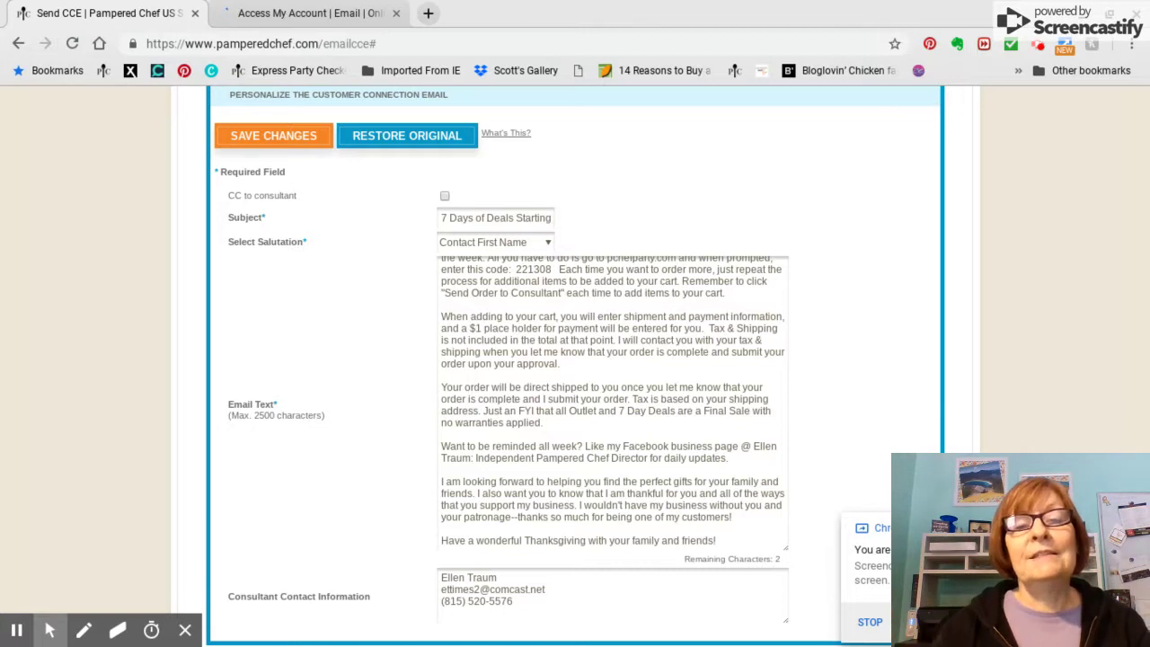
scroll(766, 350, down, 2)
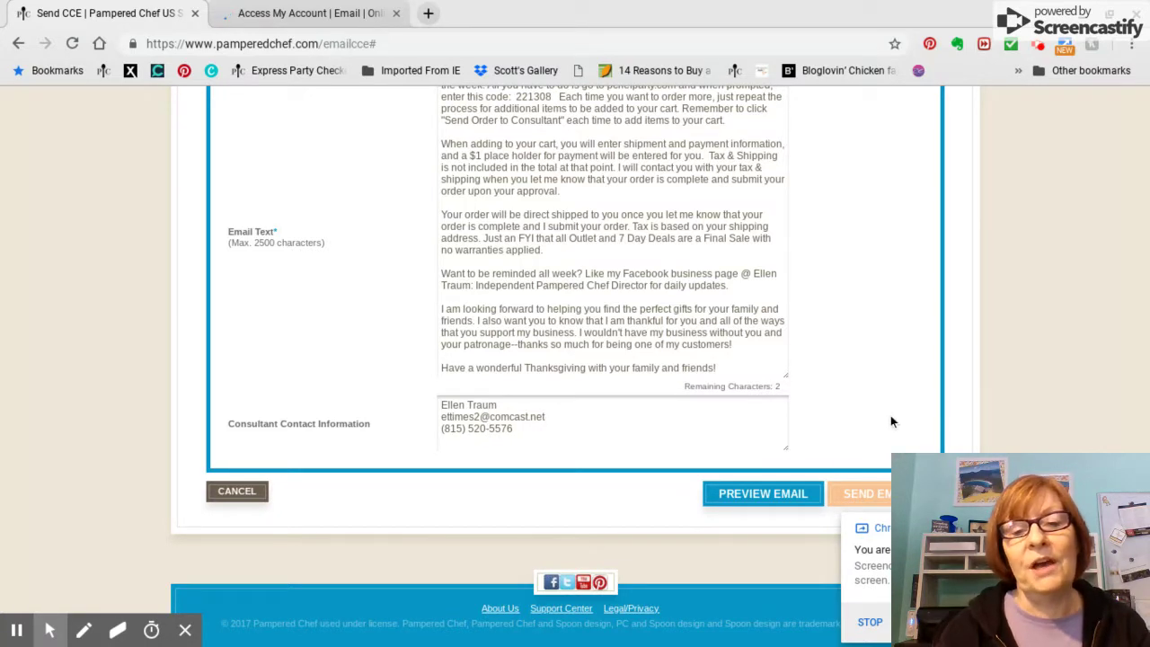
scroll(892, 420, up, 1)
scroll(891, 421, up, 5)
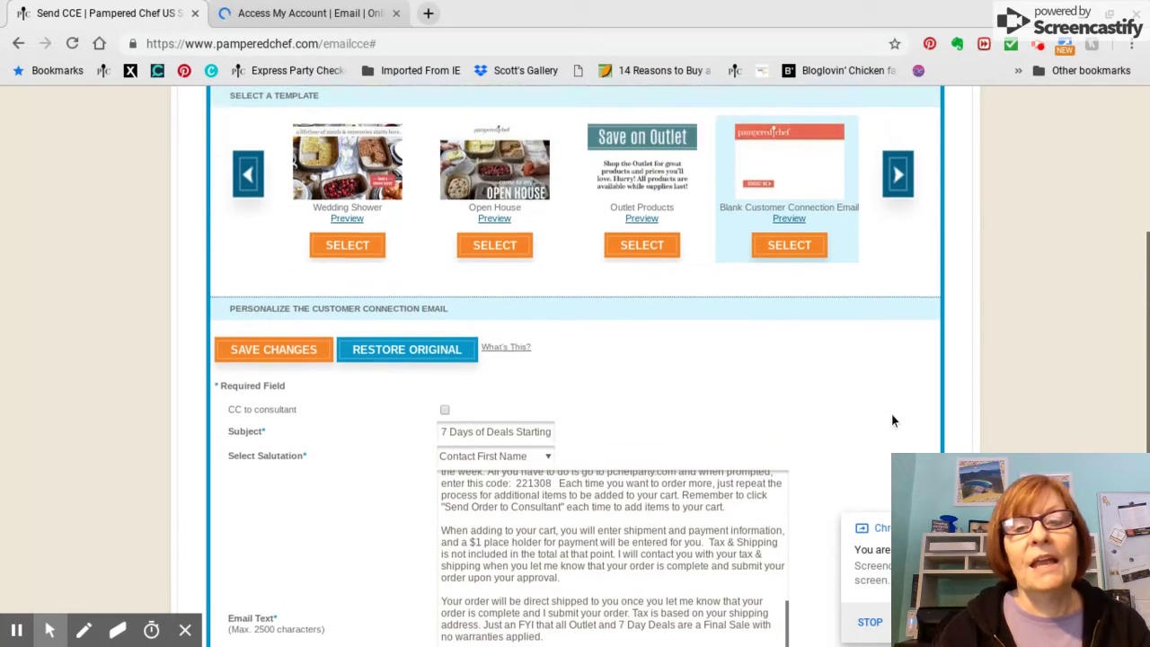
scroll(575, 359, up, 1)
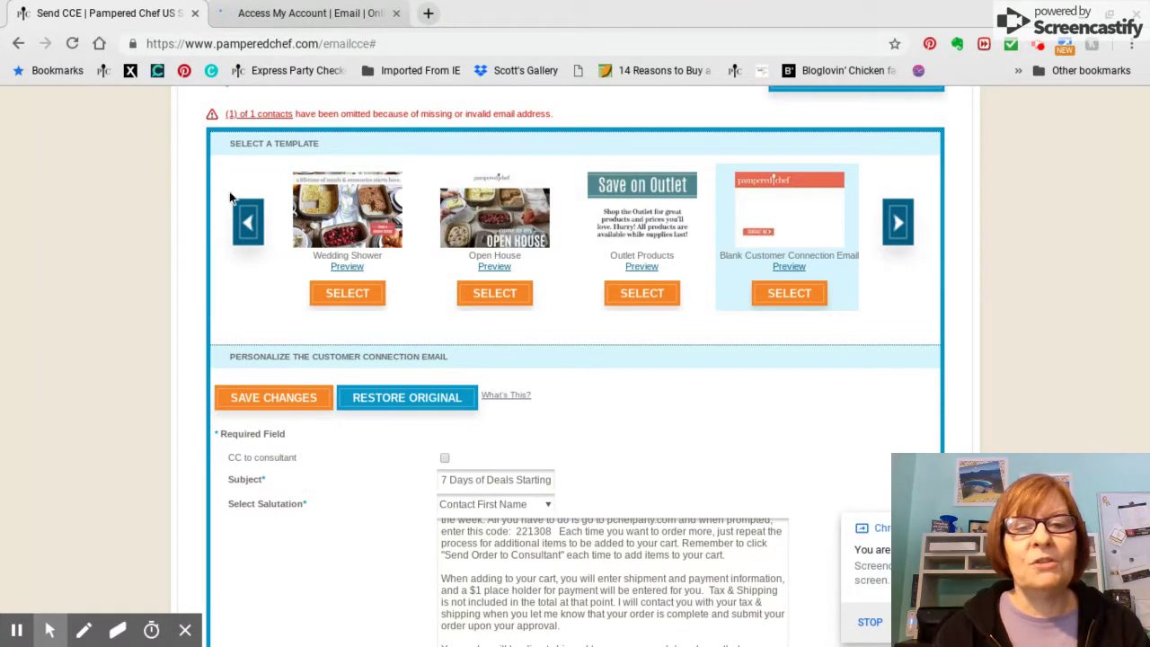
Step: Step the template carousel back five times until Fall 18 Catalog comes first
click(248, 223)
click(249, 222)
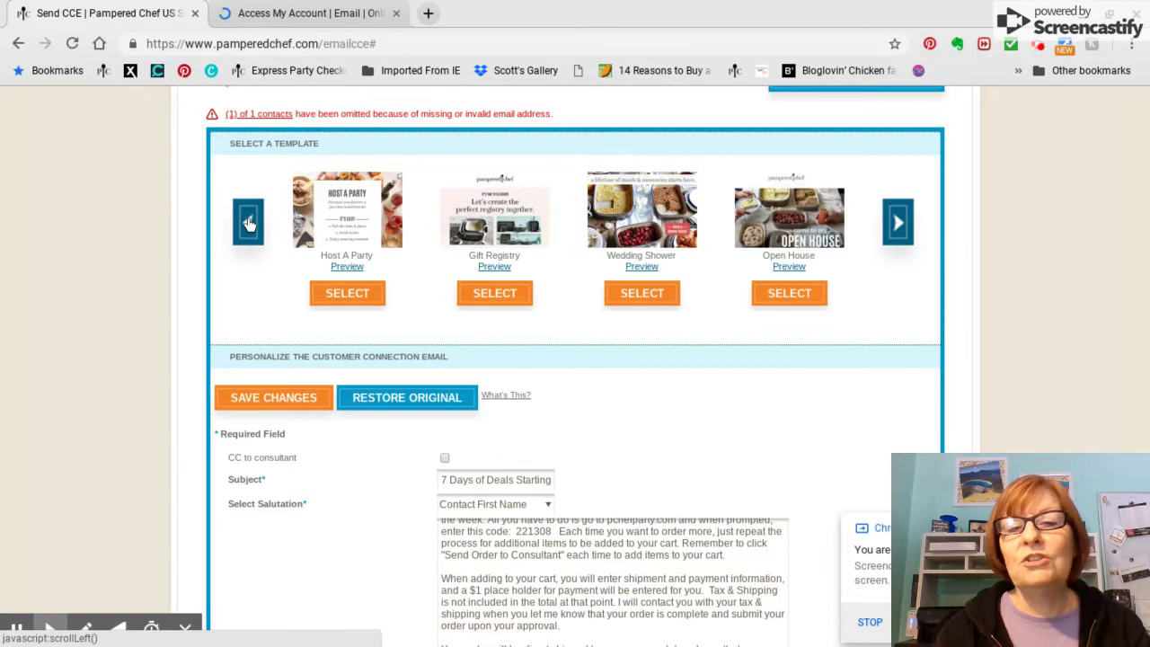
click(249, 223)
click(249, 223)
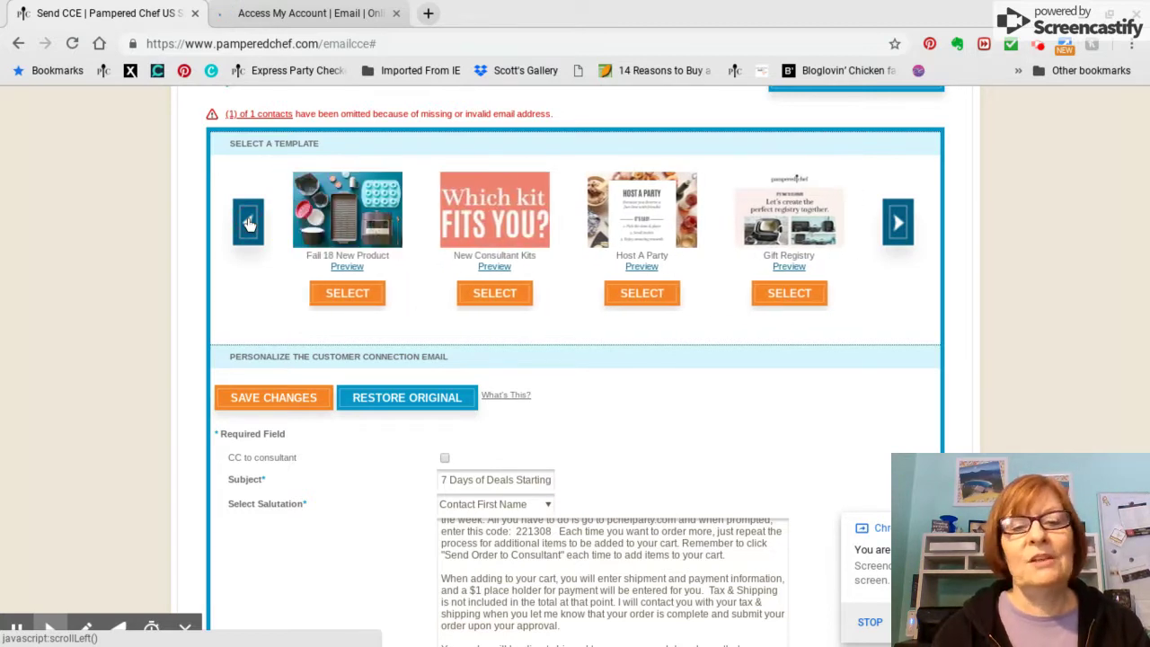
click(248, 222)
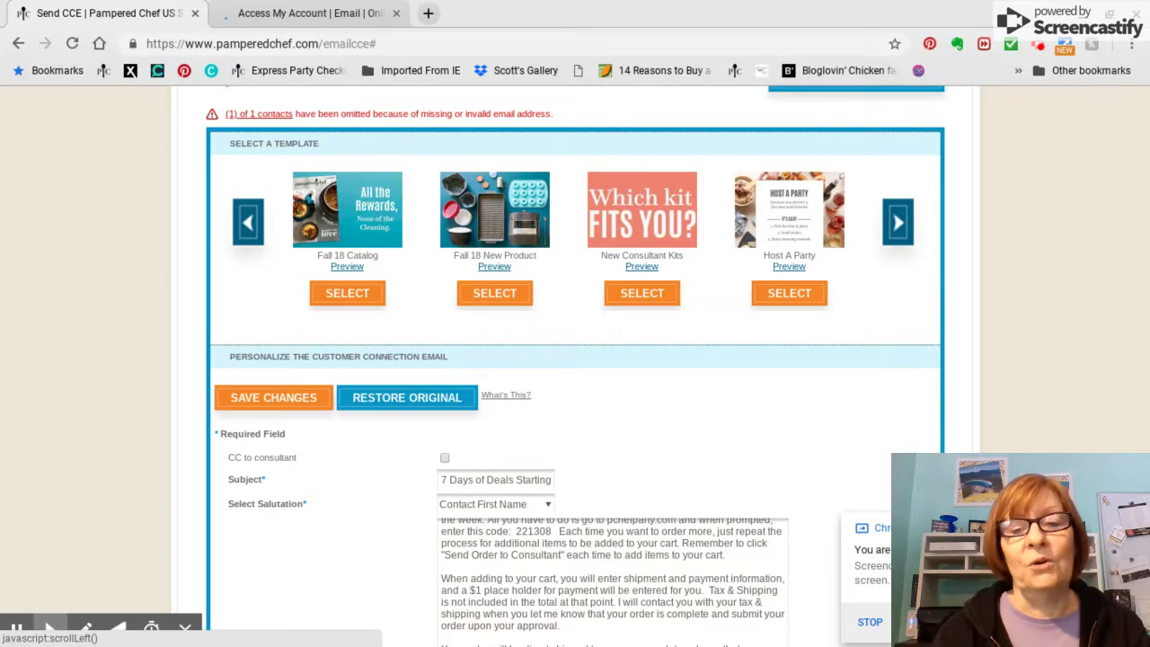
Step: Review the 7 Days of Deals subject, Contact First Name salutation and edited message
scroll(711, 285, down, 1)
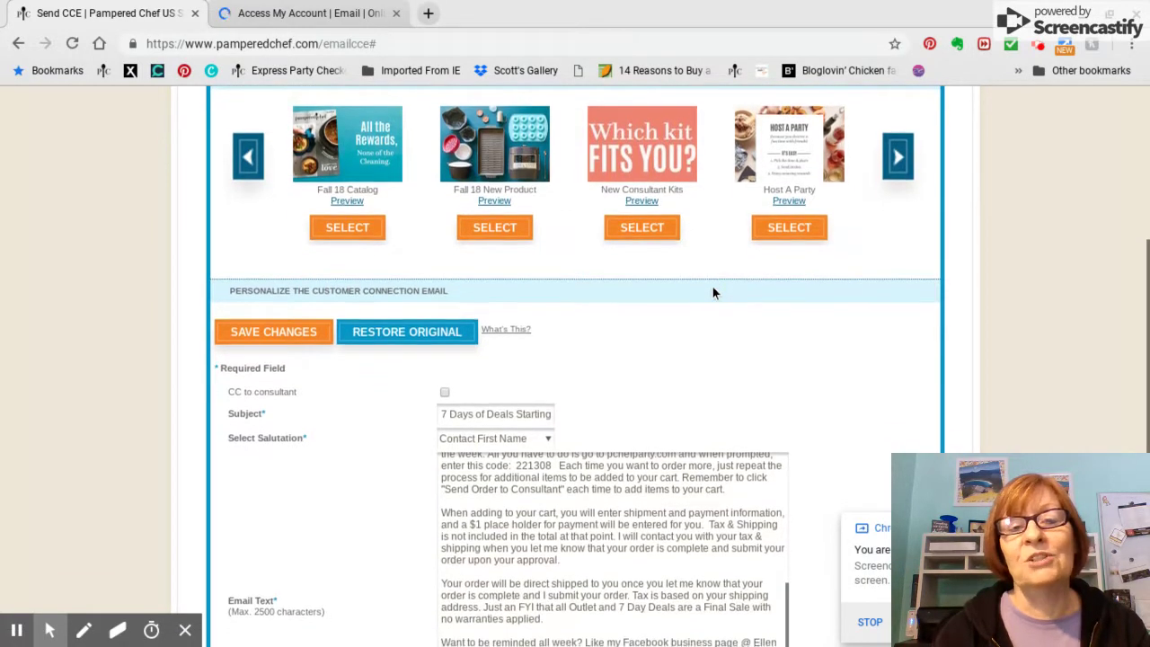
scroll(713, 287, down, 3)
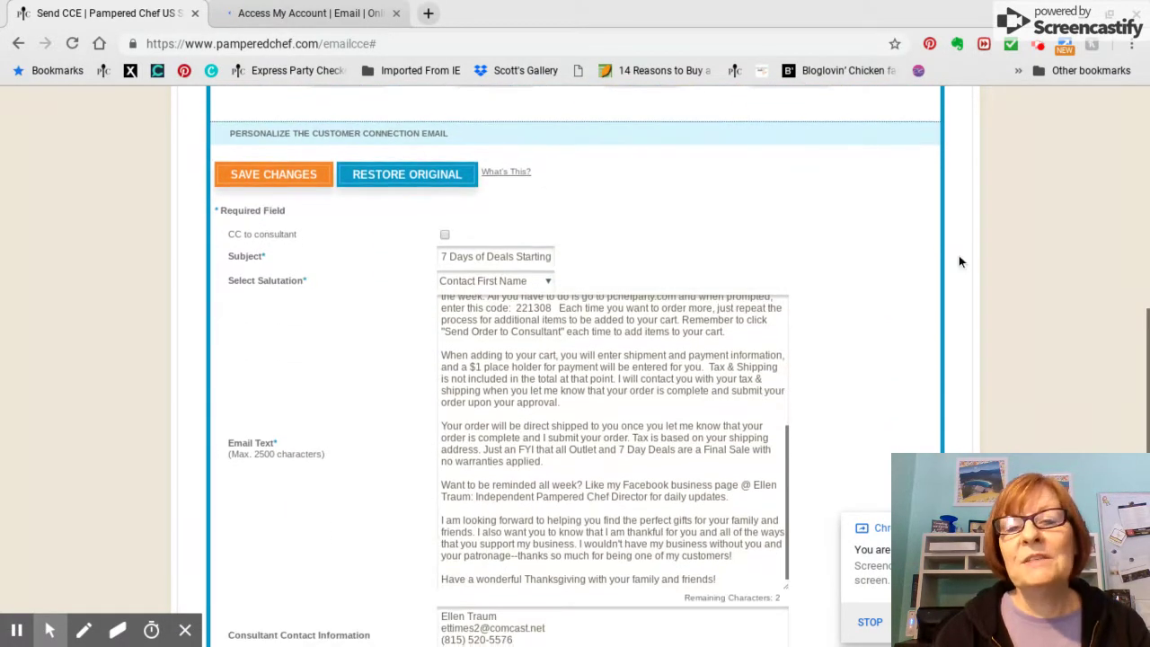
scroll(839, 357, down, 1)
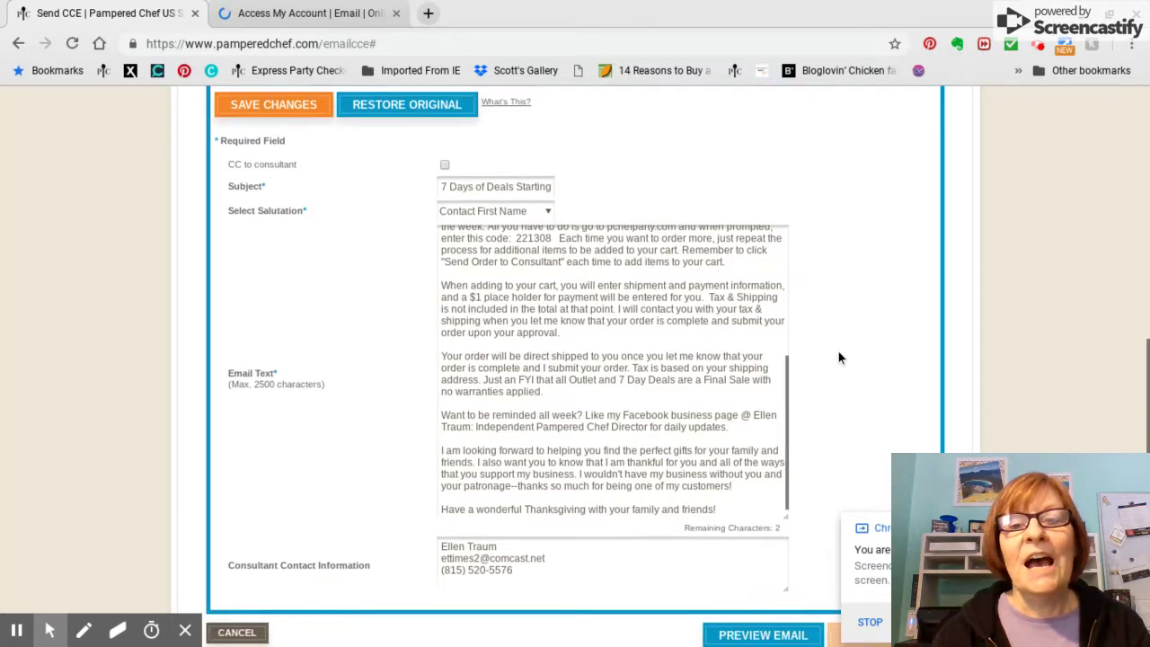
scroll(839, 357, down, 2)
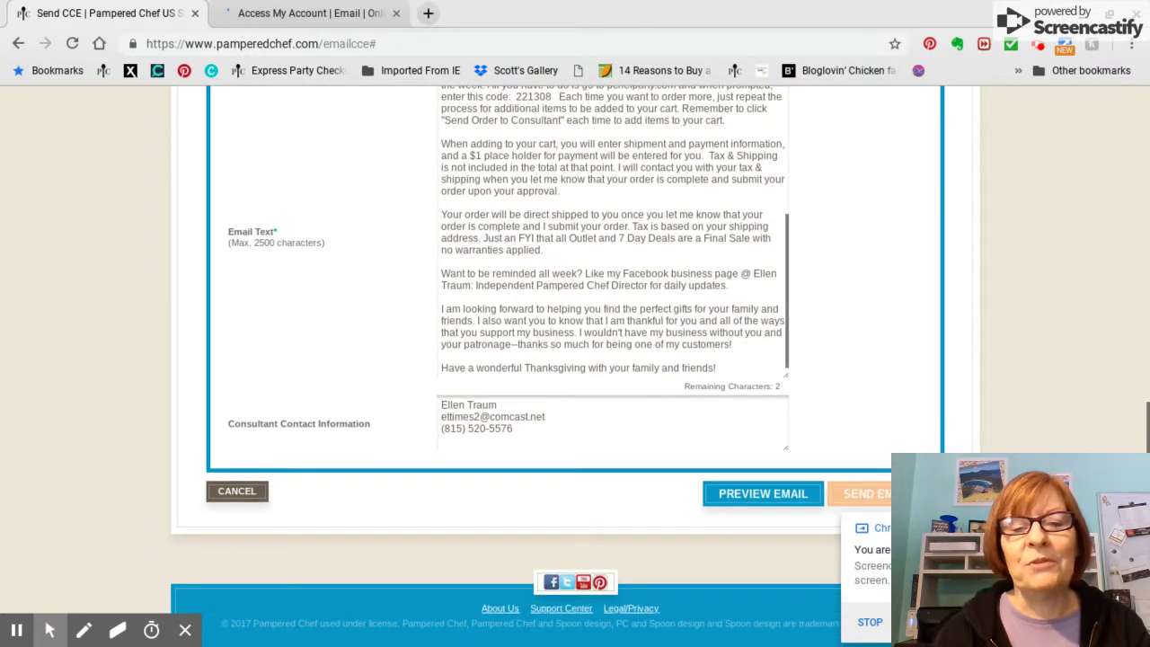
scroll(575, 360, up, 10)
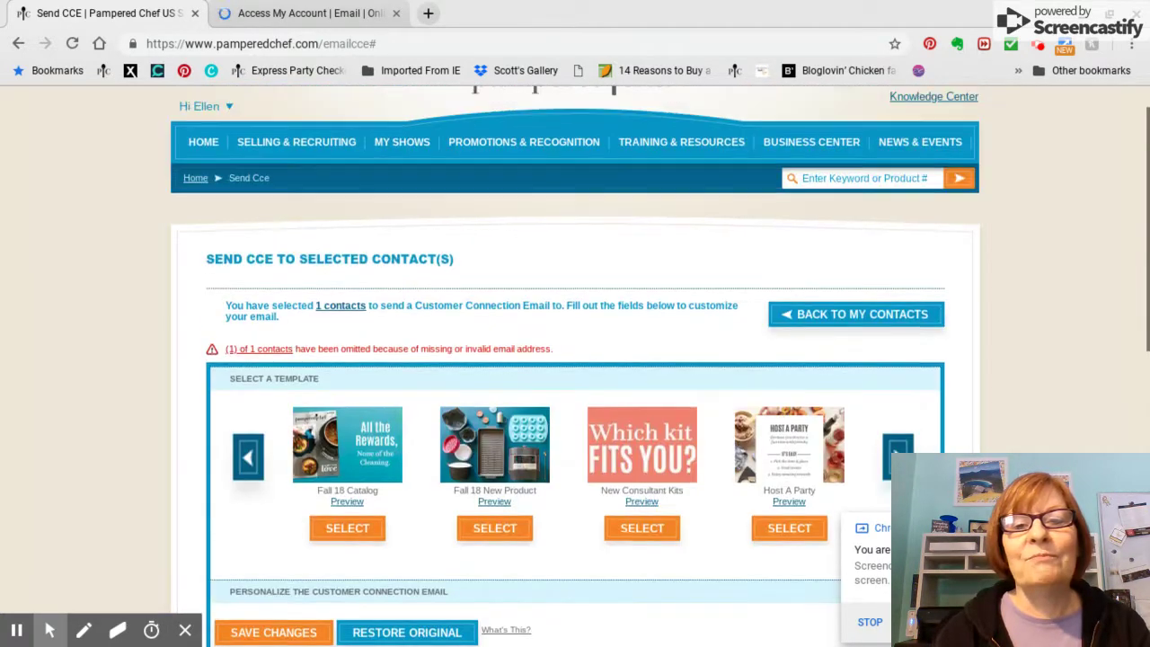
scroll(575, 359, up, 2)
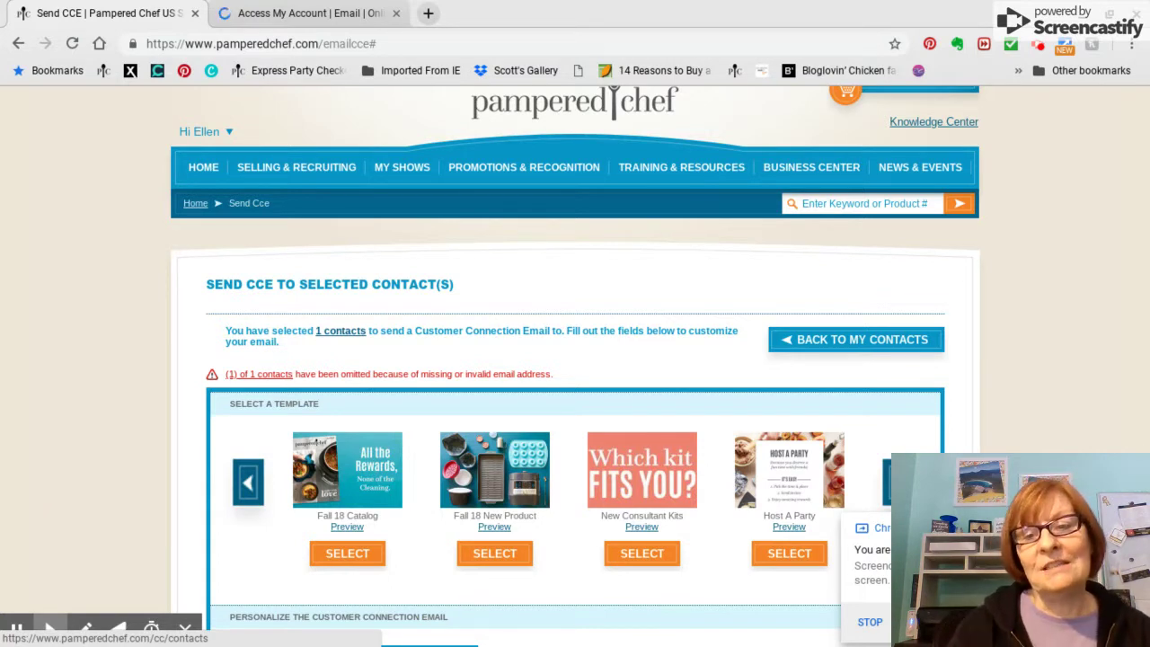
scroll(881, 366, down, 4)
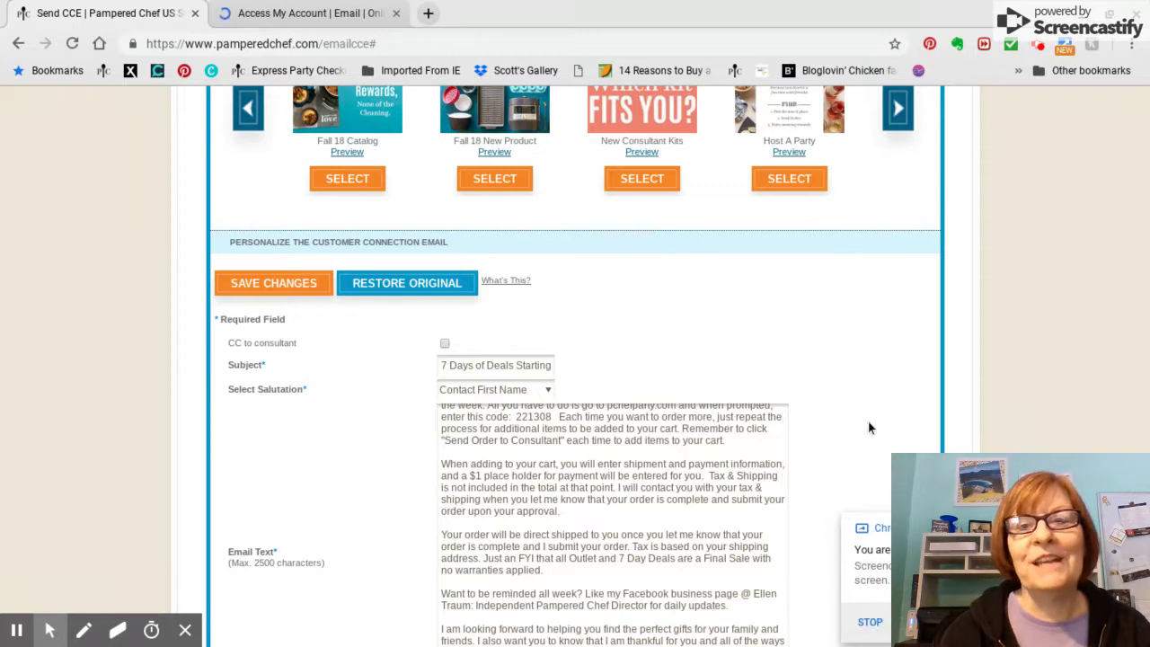
Step: Send the 7 Days of Deals email, clicking Send Email a second time
scroll(868, 421, down, 1)
scroll(869, 425, down, 3)
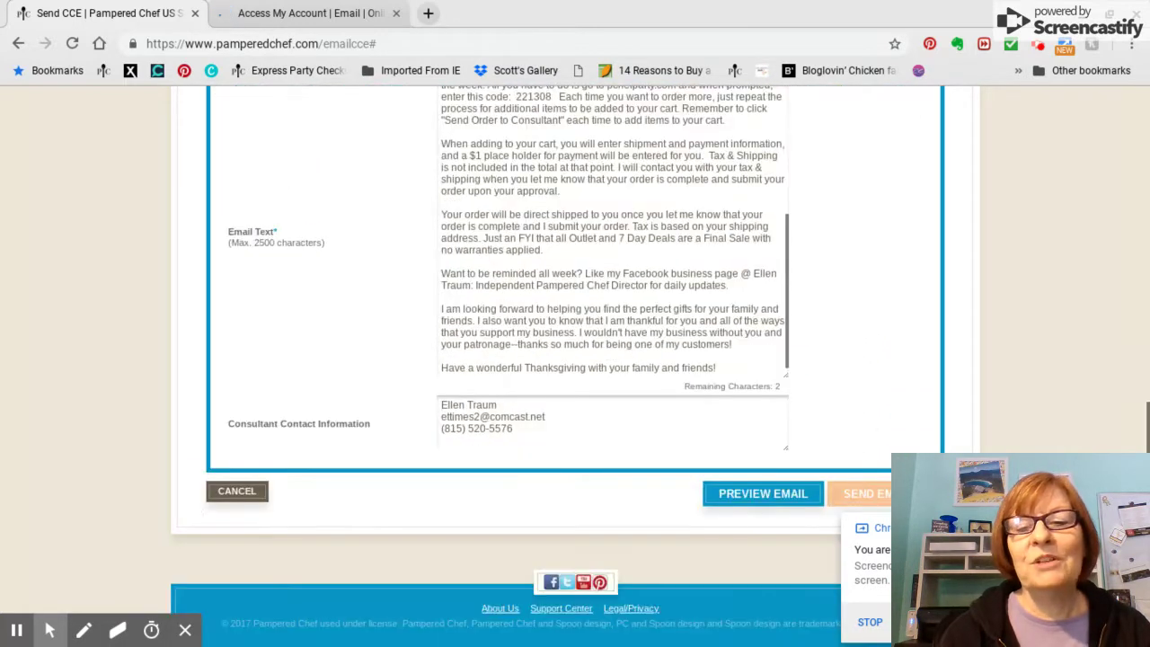
click(874, 495)
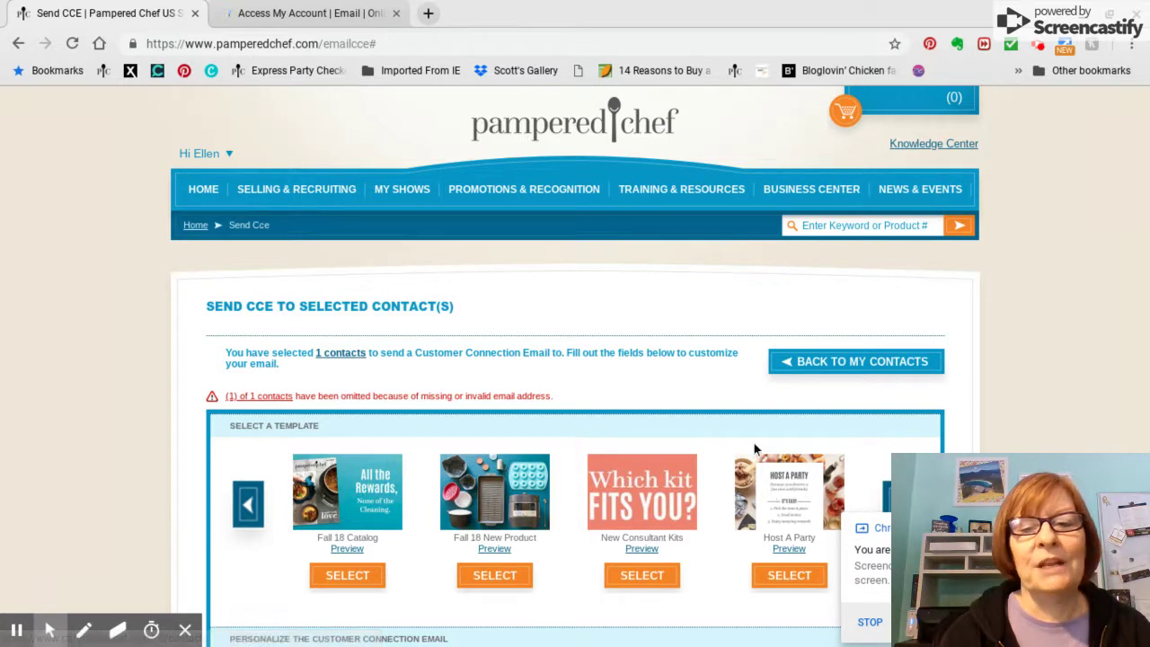
scroll(754, 443, down, 8)
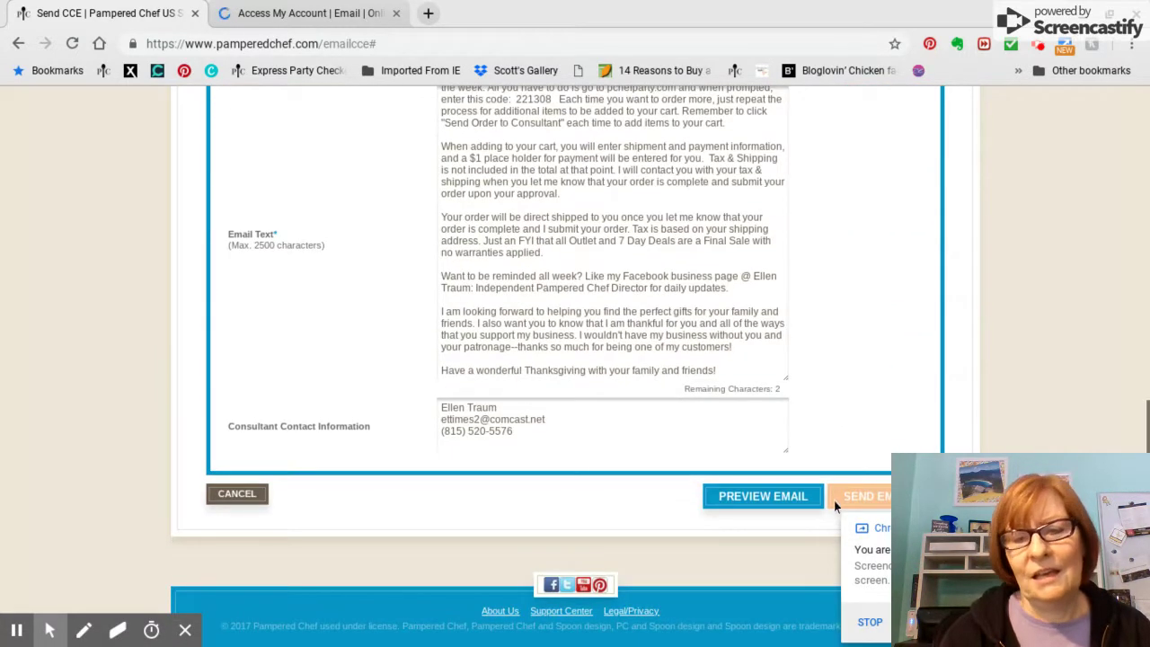
click(852, 504)
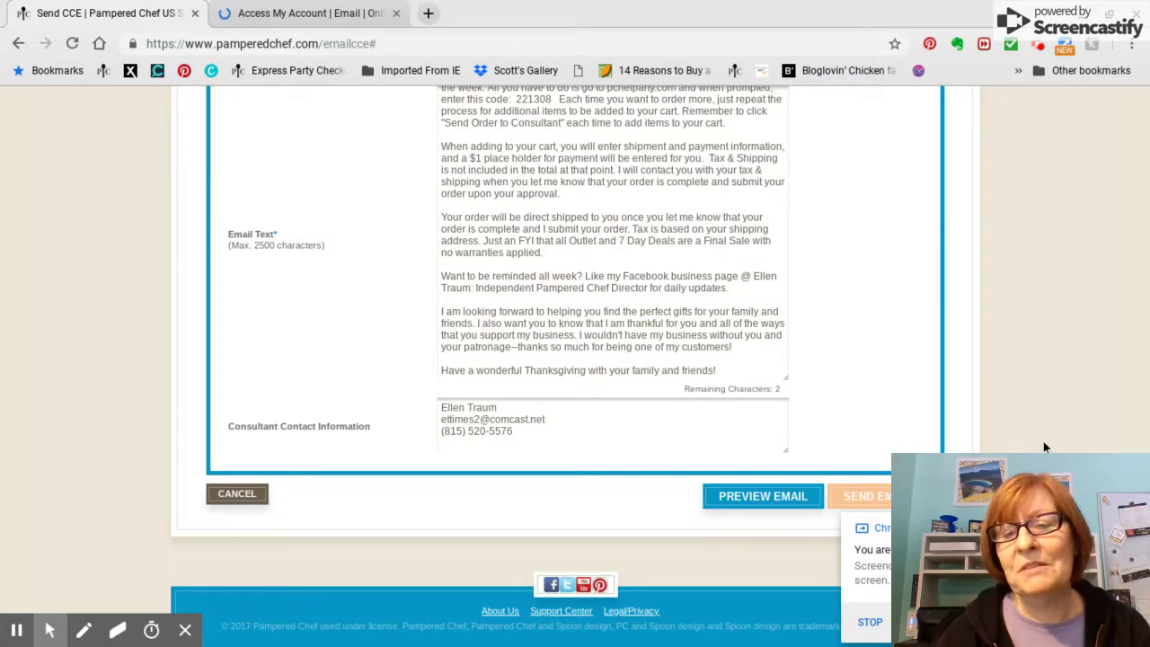
scroll(1043, 439, up, 1)
scroll(1042, 444, up, 6)
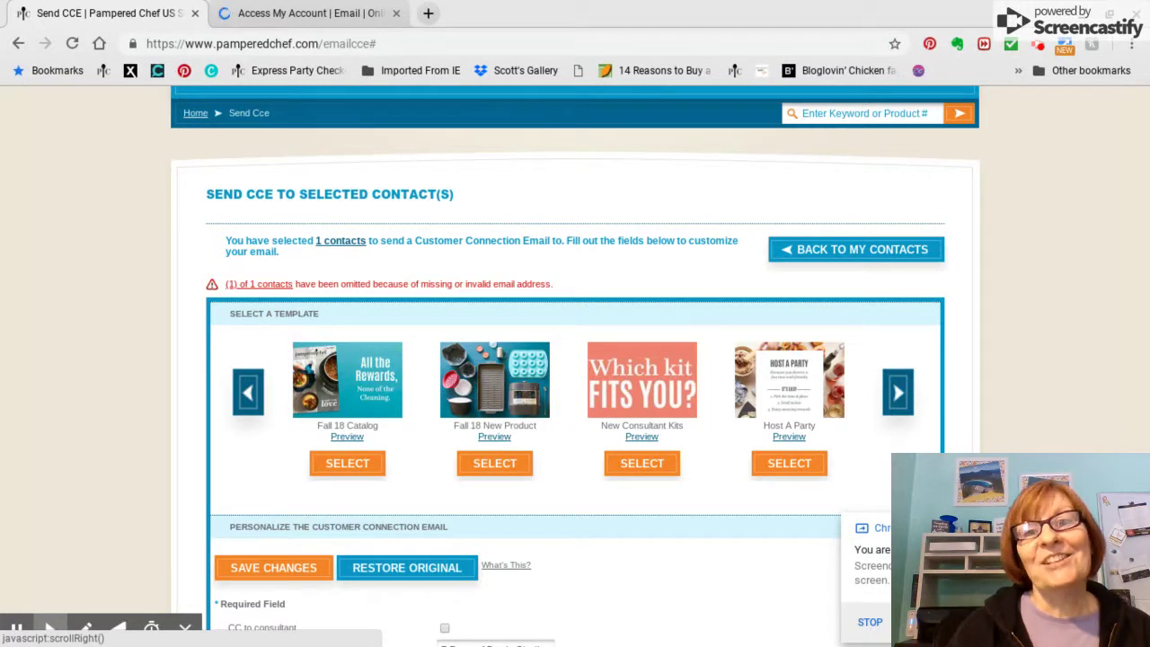
scroll(883, 376, down, 10)
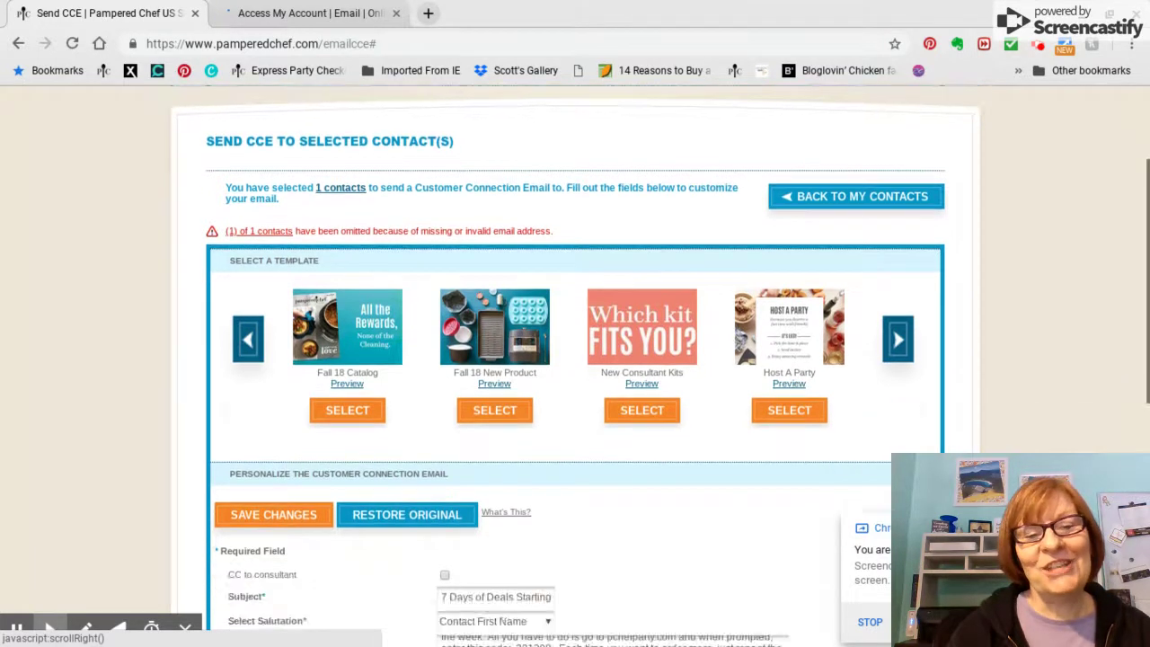